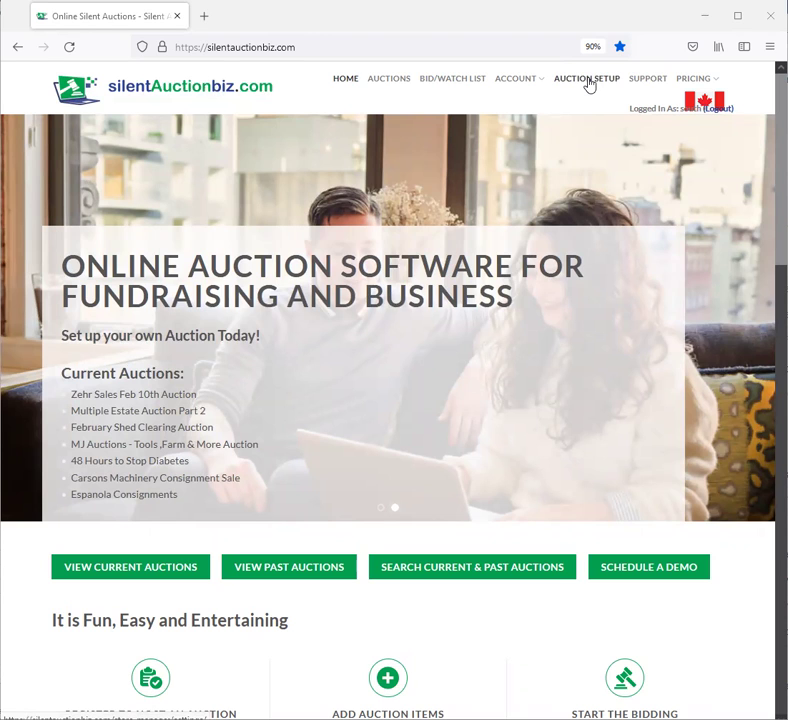
- Open the auction manager, view the organization's public auction page and return to auction setup
{"action": "left_click", "coordinate": [588, 80]}
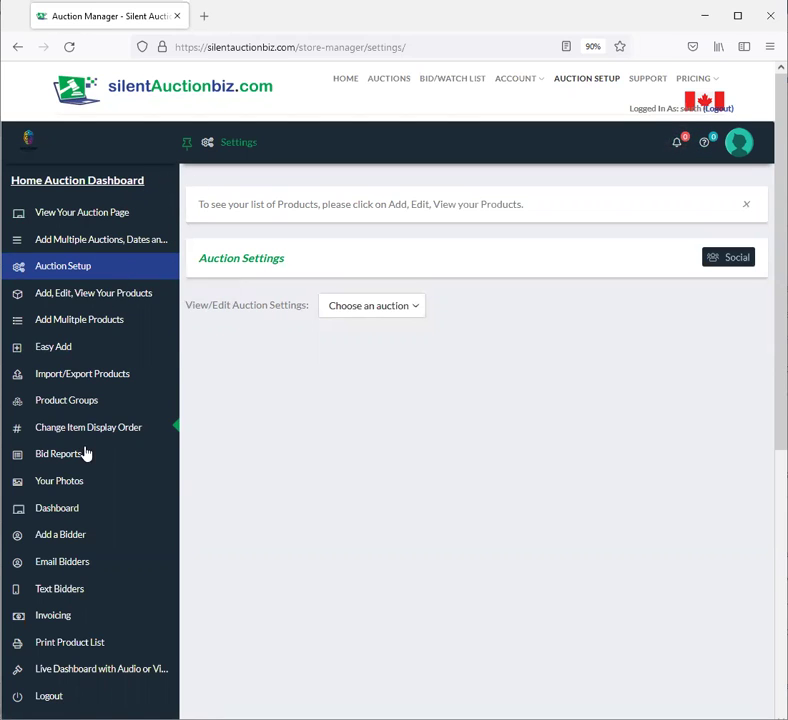
{"action": "left_click", "coordinate": [108, 220]}
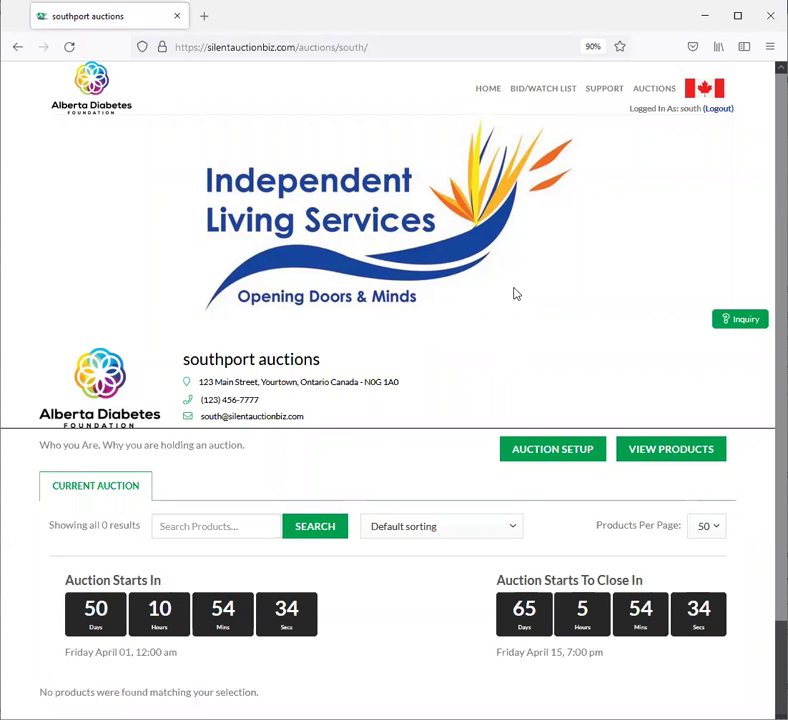
{"action": "left_click", "coordinate": [555, 450]}
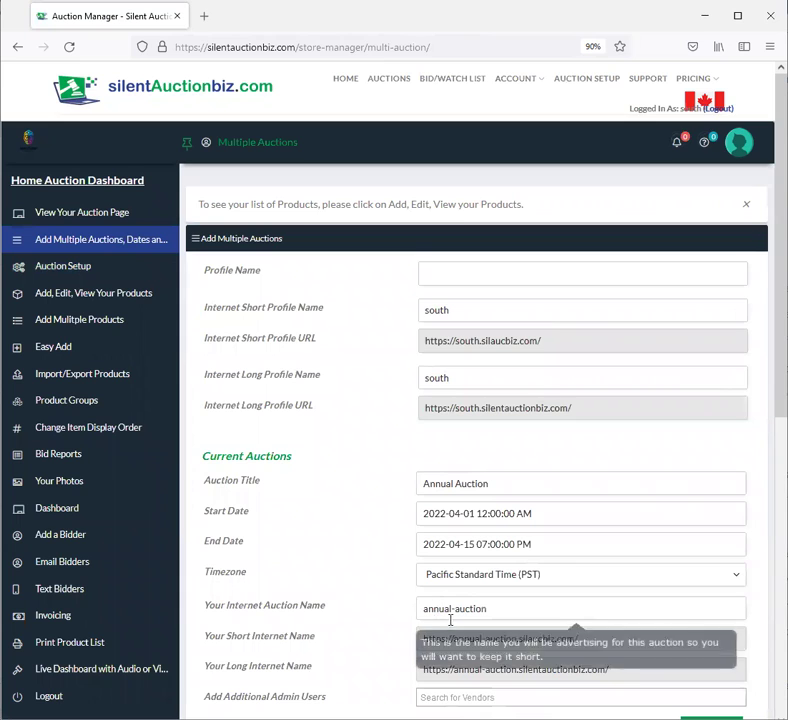
- Enter "Annual Aucction" as the profile name for the multiple auctions settings
{"action": "left_click", "coordinate": [442, 274]}
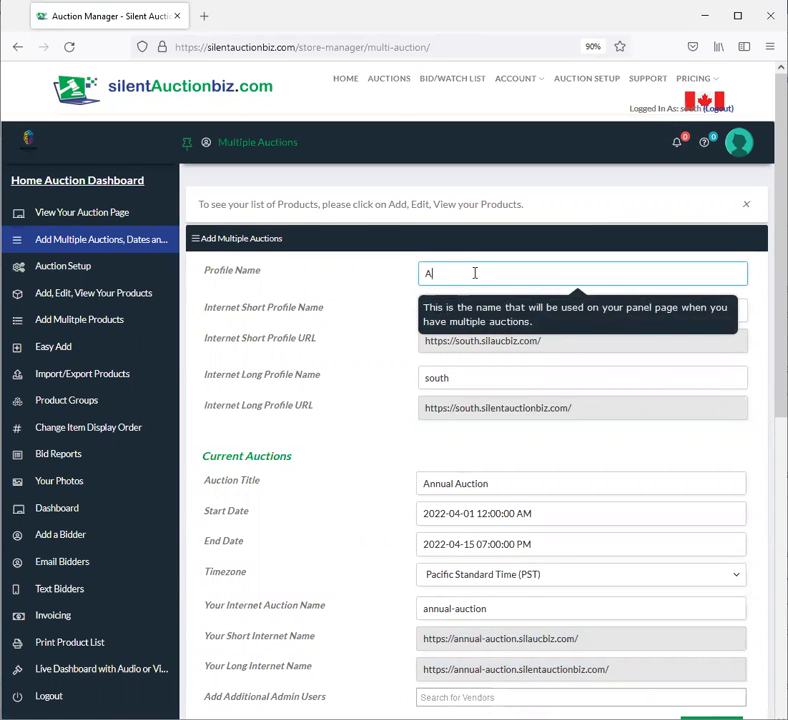
{"action": "type", "text": "Annual Auction"}
{"action": "scroll", "coordinate": [369, 454], "scroll_direction": "down", "scroll_amount": 3}
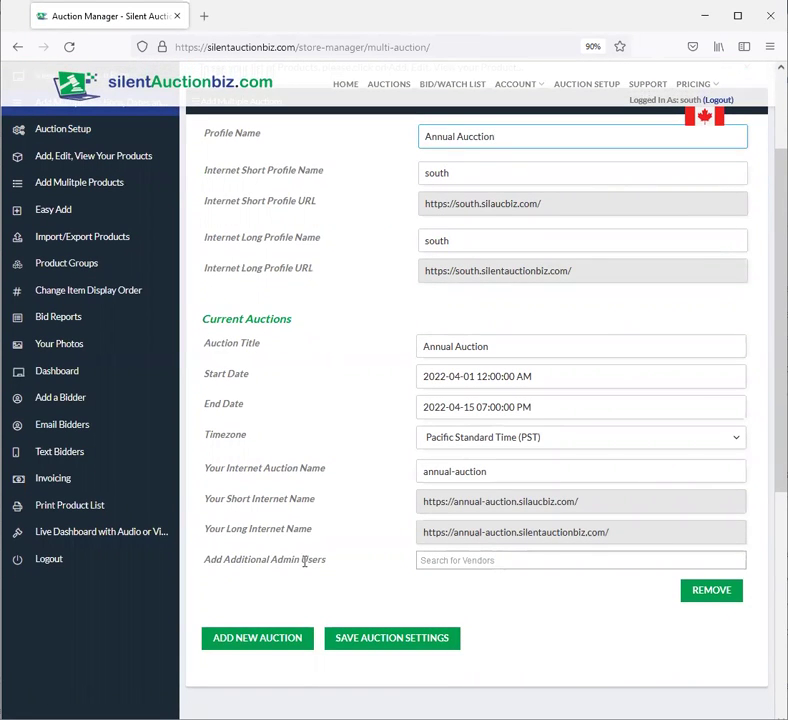
- Examine the current auction's start date, end date and timezone settings
{"action": "left_click", "coordinate": [283, 648]}
{"action": "left_click", "coordinate": [484, 376]}
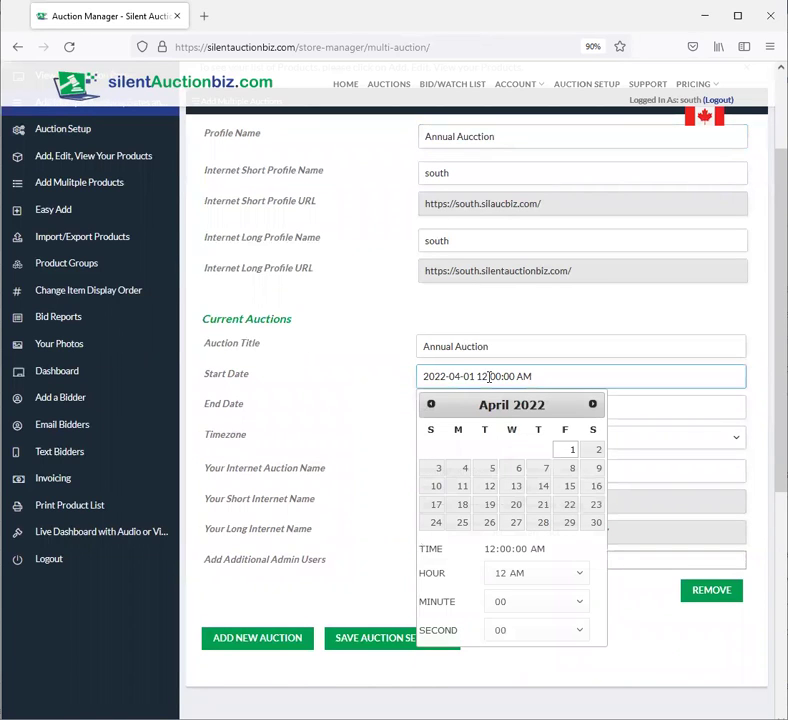
{"action": "key", "text": "Tab"}
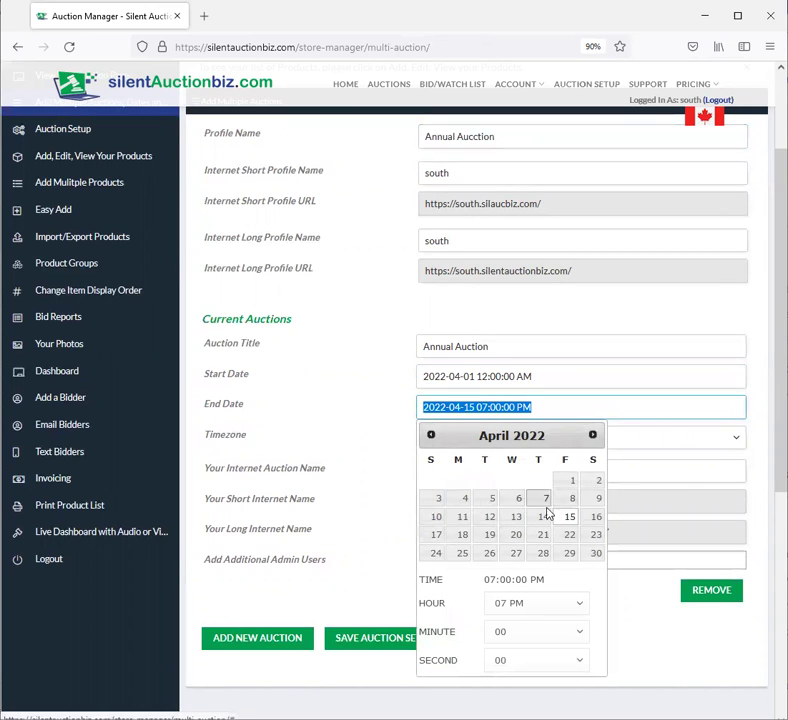
{"action": "key", "text": "Tab"}
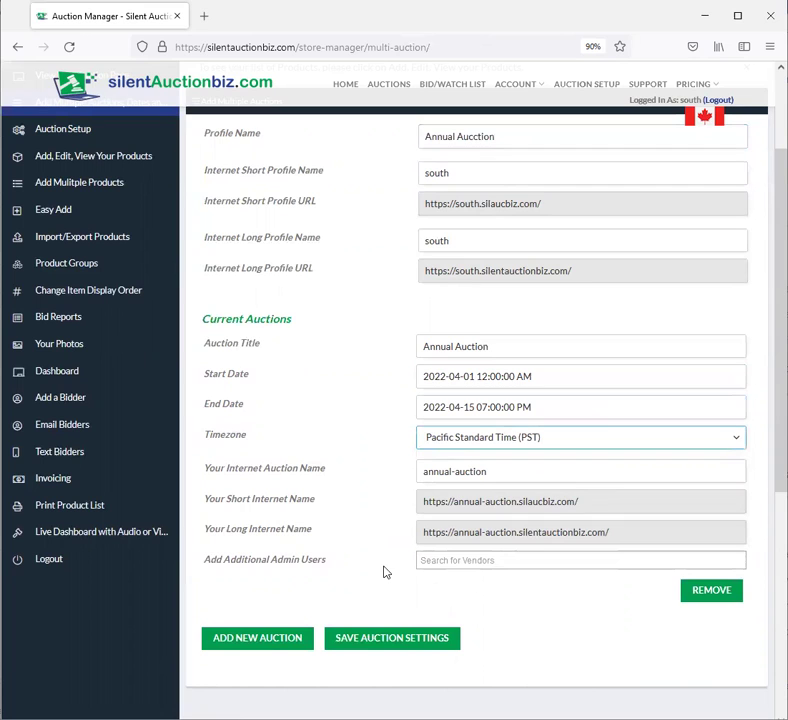
- Change the current auction's internet auction name to "south" and save the auction settings
{"action": "left_click_drag", "start_coordinate": [491, 471], "coordinate": [419, 481]}
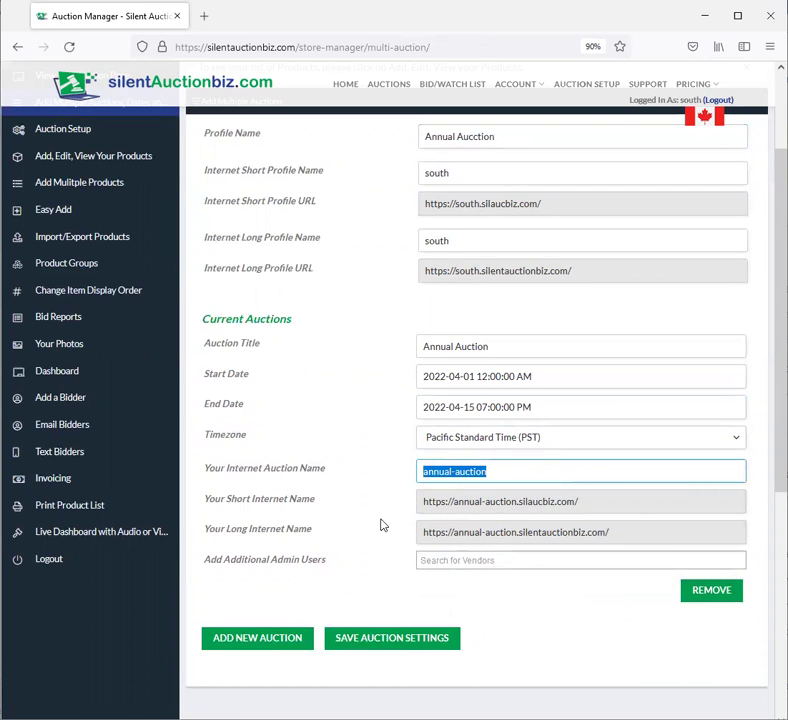
{"action": "type", "text": "south"}
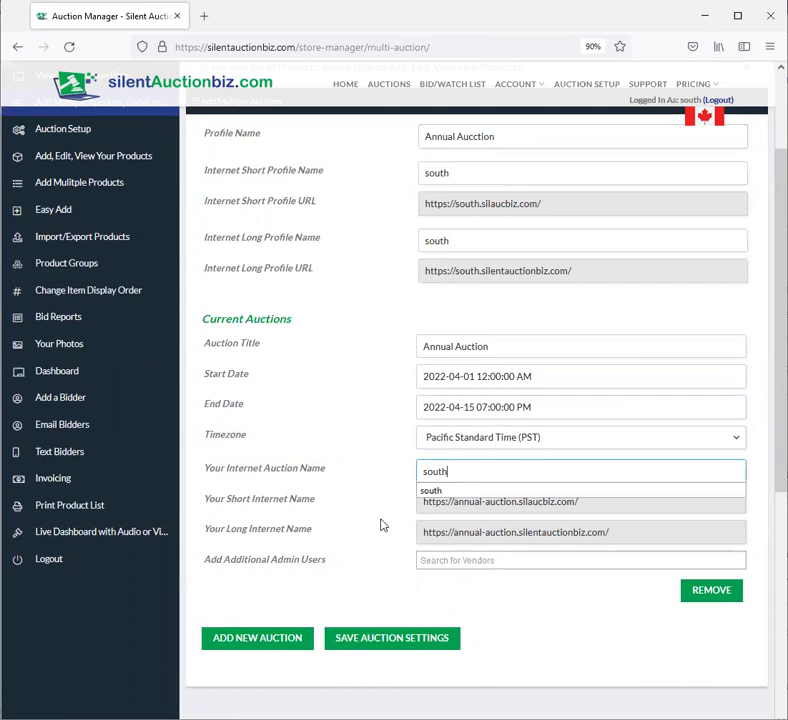
{"action": "key", "text": "Tab"}
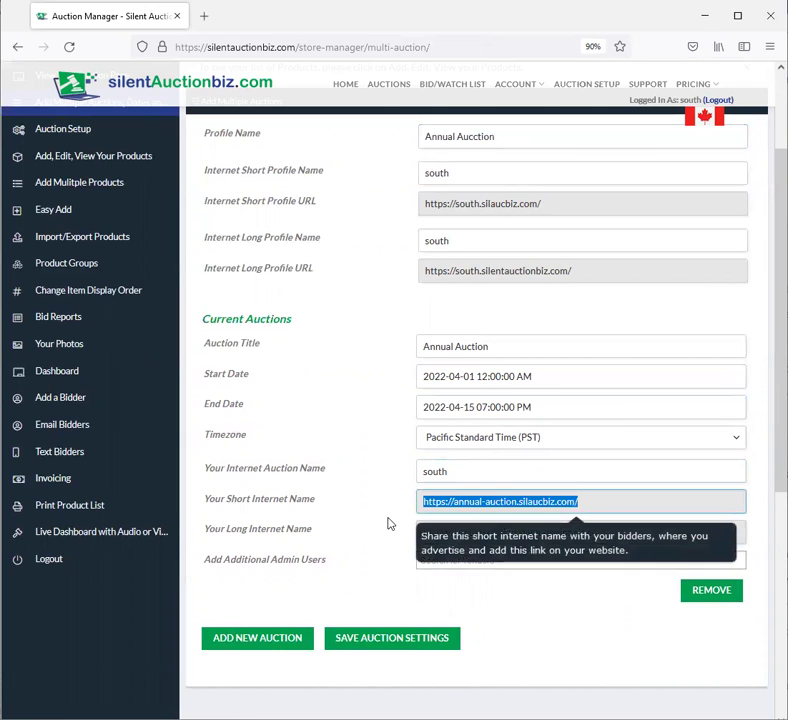
{"action": "left_click", "coordinate": [358, 645]}
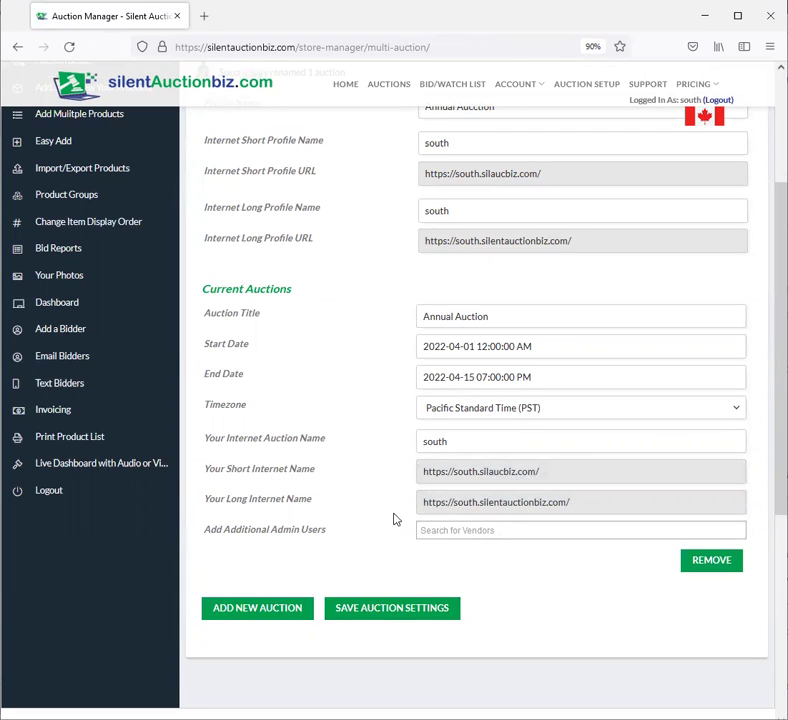
{"action": "left_click", "coordinate": [379, 611]}
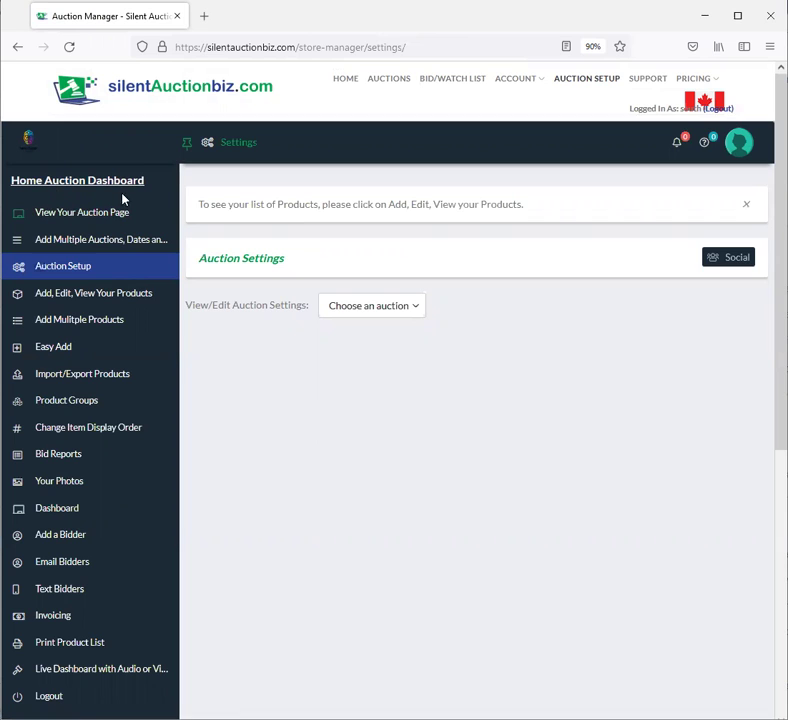
- Open the auction settings for Annual Auction and look over the general settings
{"action": "left_click", "coordinate": [349, 315]}
{"action": "left_click", "coordinate": [353, 348]}
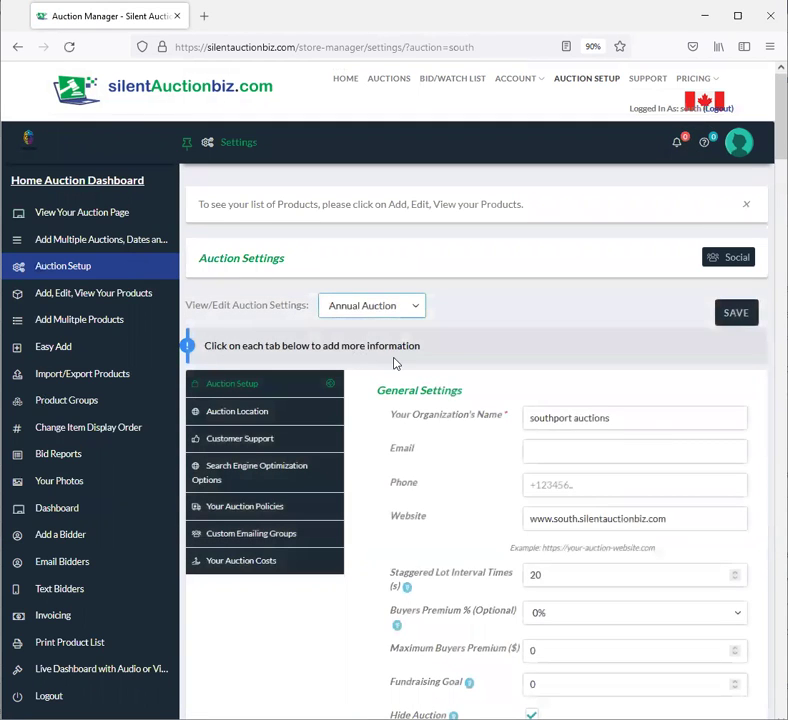
{"action": "scroll", "coordinate": [394, 380], "scroll_direction": "down", "scroll_amount": 5}
{"action": "scroll", "coordinate": [400, 383], "scroll_direction": "up", "scroll_amount": 4}
{"action": "scroll", "coordinate": [398, 385], "scroll_direction": "down", "scroll_amount": 1}
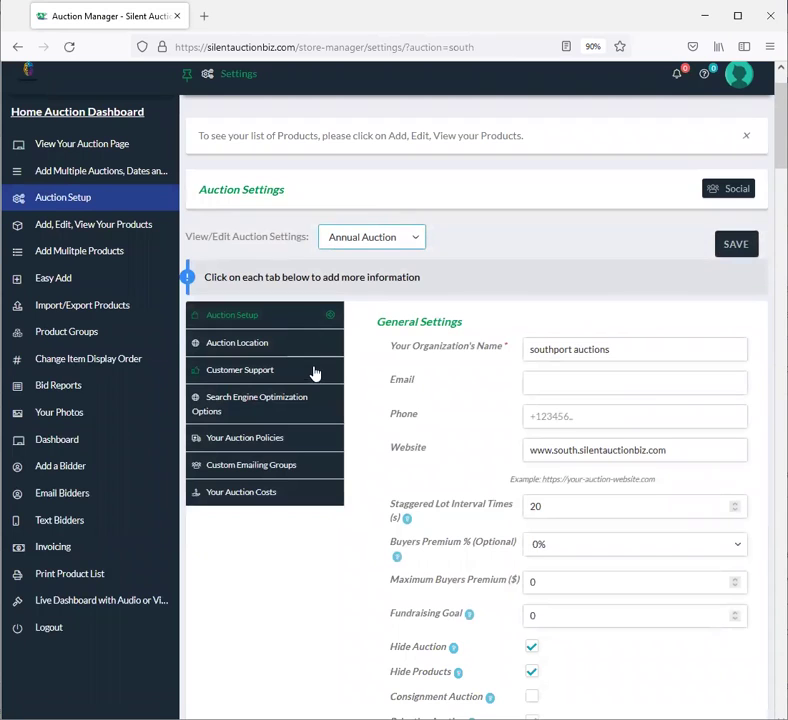
- Look through the auction's location, customer support, search engine optimization and policy settings
{"action": "left_click", "coordinate": [257, 345]}
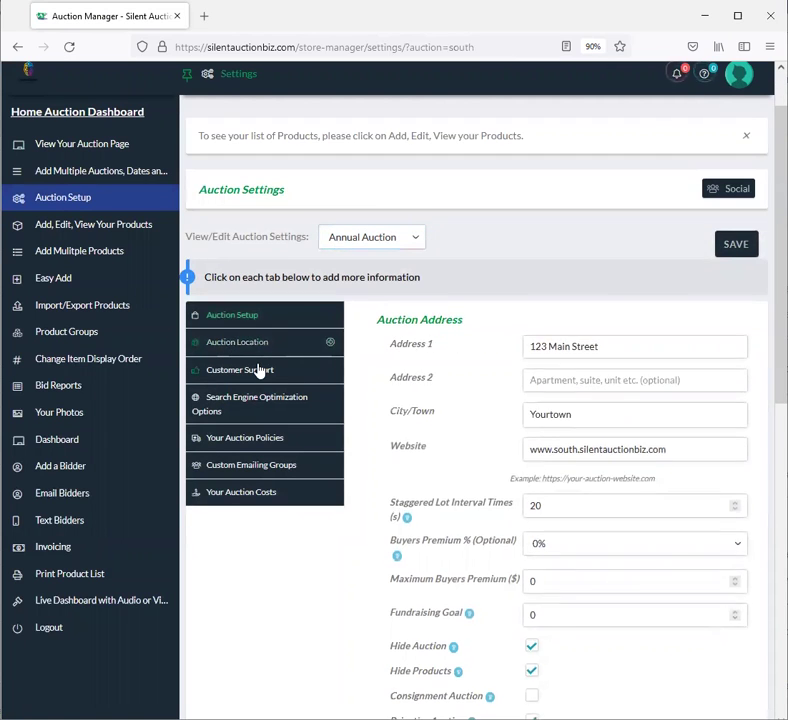
{"action": "left_click", "coordinate": [260, 369]}
{"action": "left_click", "coordinate": [266, 401]}
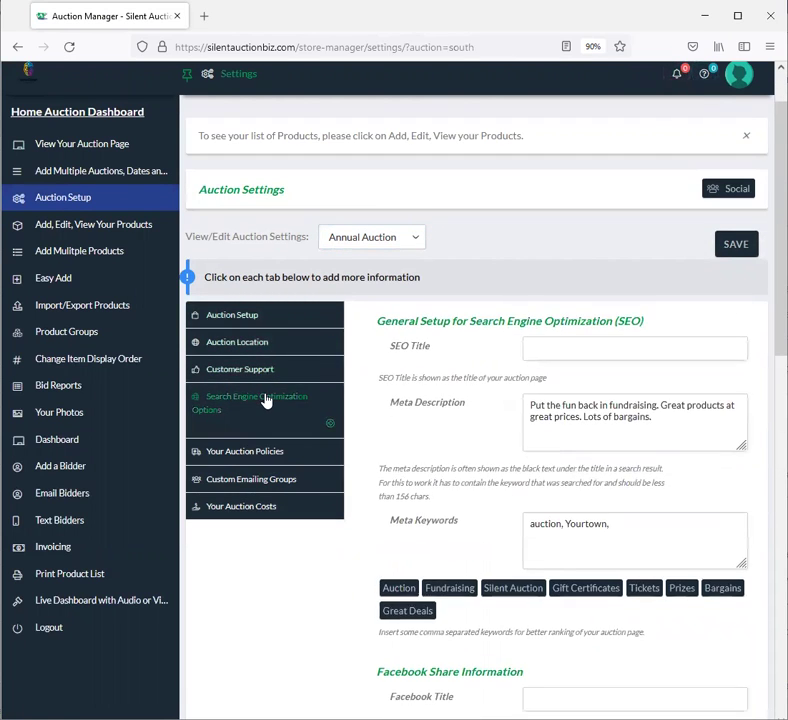
{"action": "left_click", "coordinate": [277, 455]}
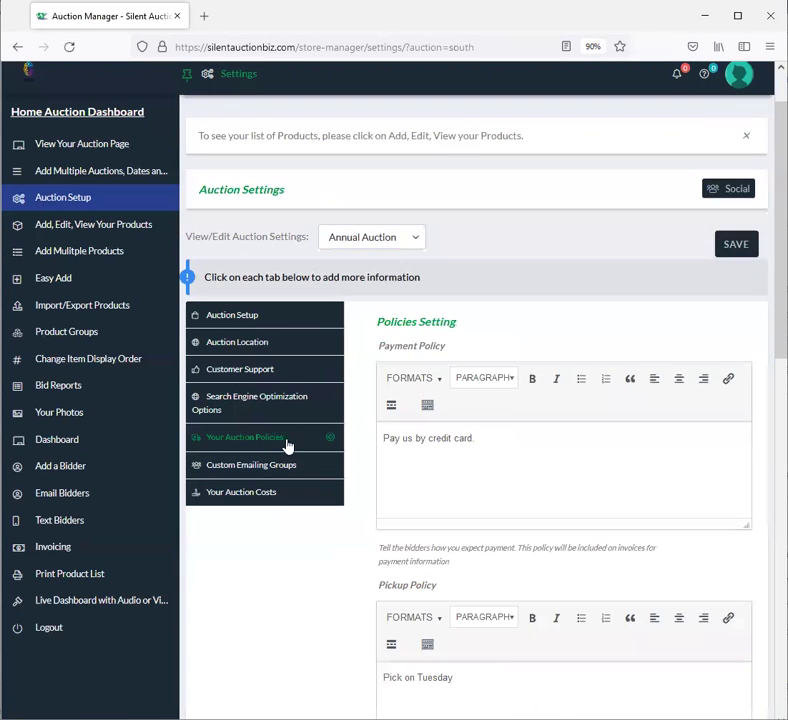
- Return to the auction's general settings and examine the premium, visibility and product field options
{"action": "left_click", "coordinate": [225, 318]}
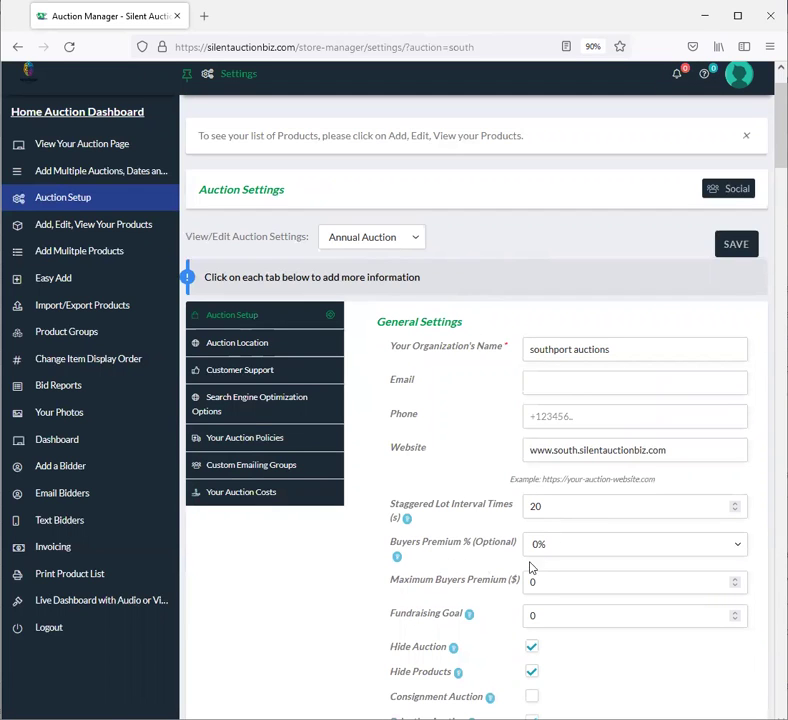
{"action": "scroll", "coordinate": [398, 606], "scroll_direction": "down", "scroll_amount": 2}
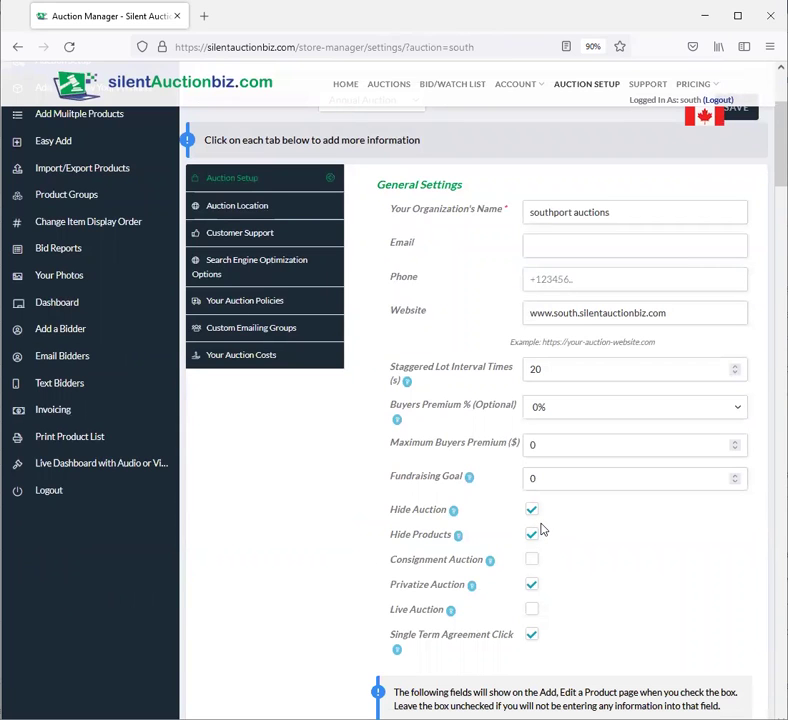
{"action": "scroll", "coordinate": [549, 534], "scroll_direction": "down", "scroll_amount": 4}
{"action": "scroll", "coordinate": [357, 524], "scroll_direction": "up", "scroll_amount": 5}
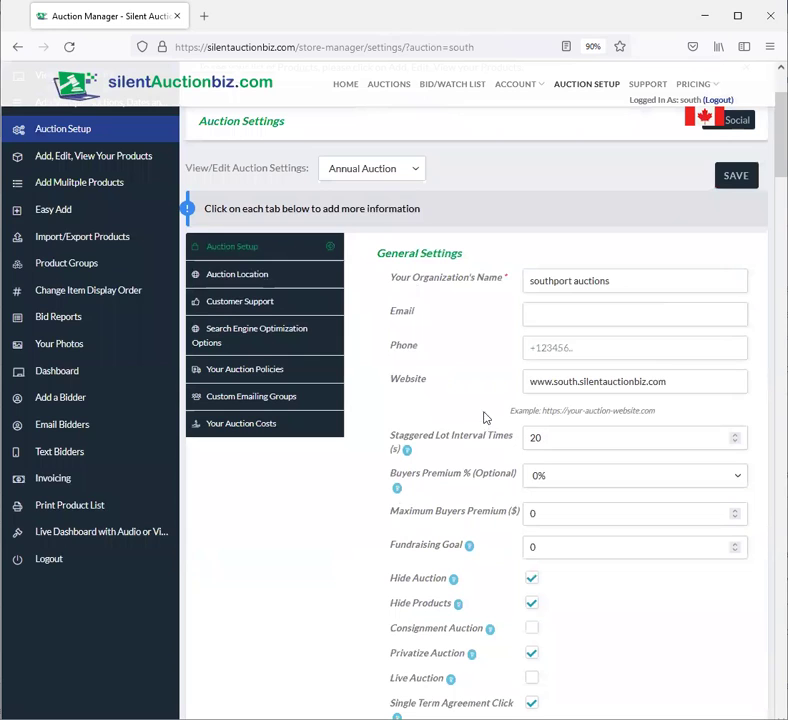
{"action": "scroll", "coordinate": [190, 325], "scroll_direction": "up", "scroll_amount": 2}
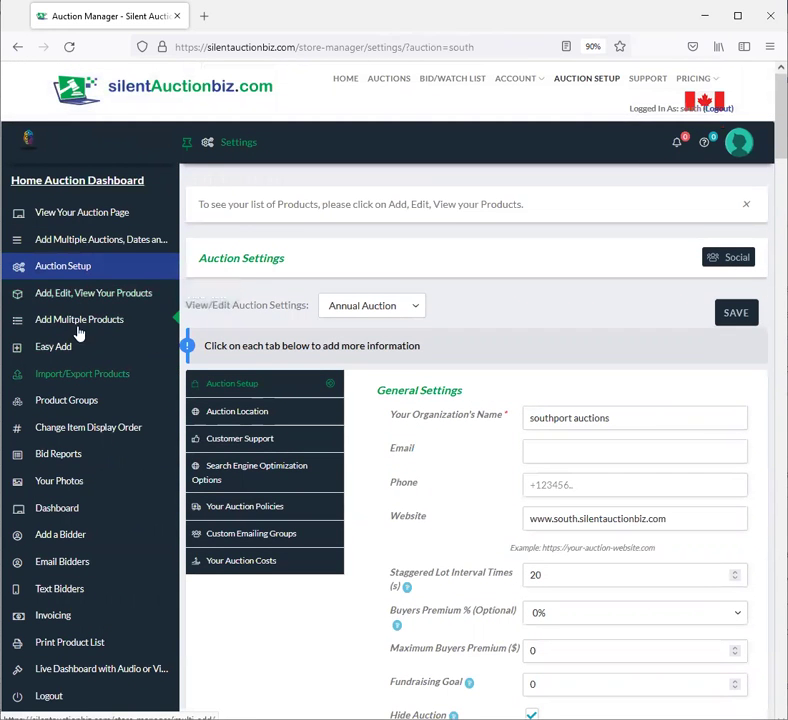
- Open the product list, start a new product and examine the fields of its entry form
{"action": "left_click", "coordinate": [95, 295]}
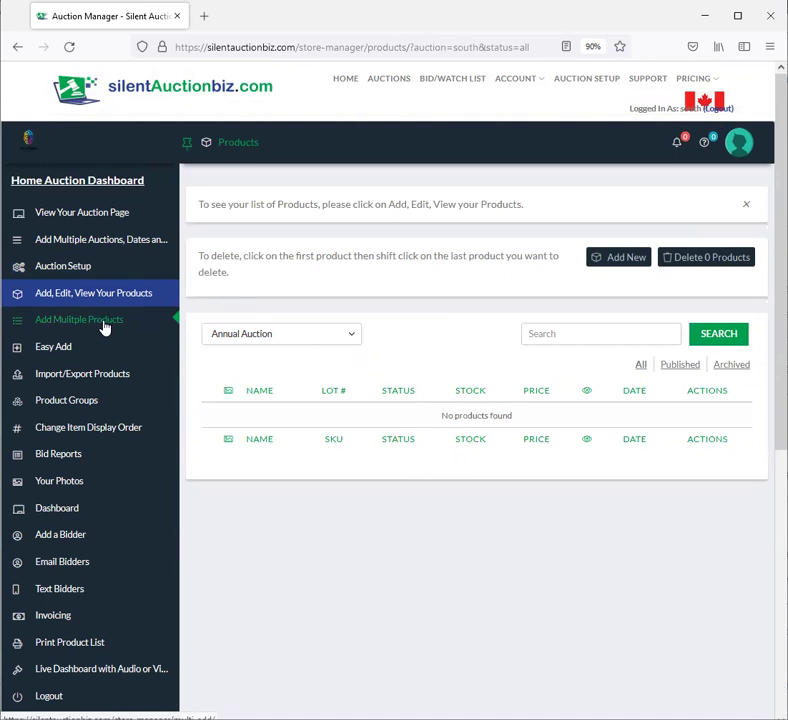
{"action": "left_click", "coordinate": [617, 260]}
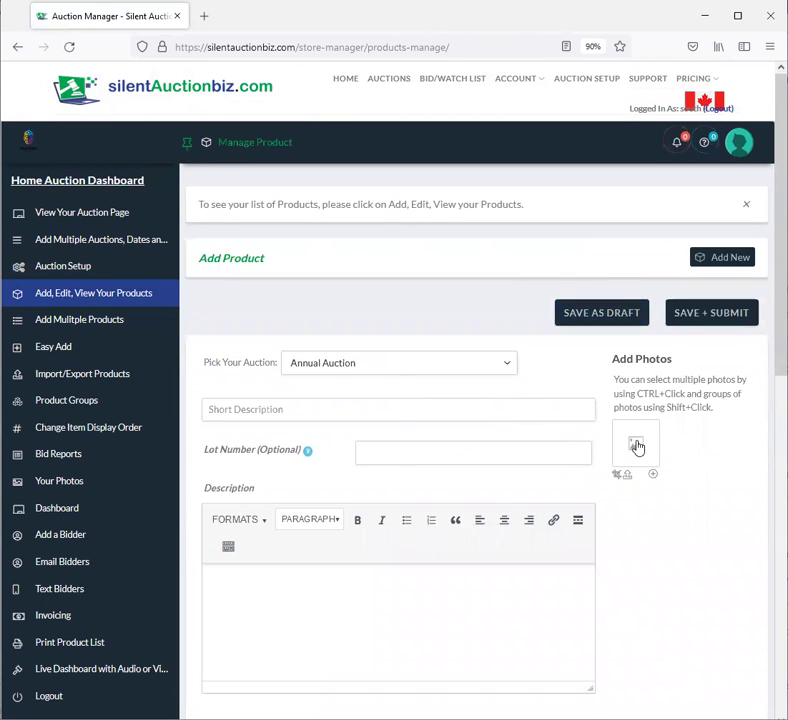
{"action": "scroll", "coordinate": [470, 441], "scroll_direction": "down", "scroll_amount": 3}
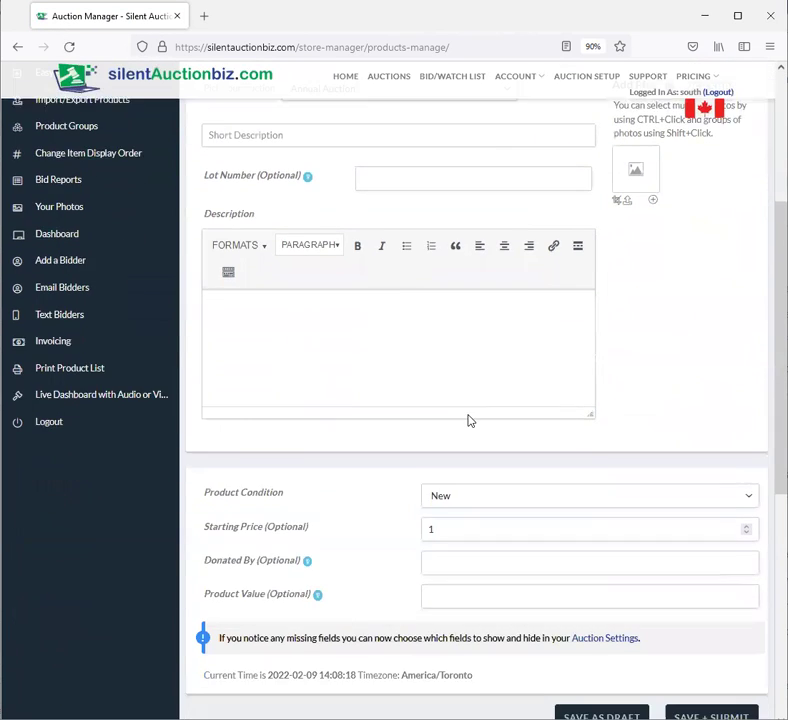
{"action": "scroll", "coordinate": [470, 421], "scroll_direction": "down", "scroll_amount": 3}
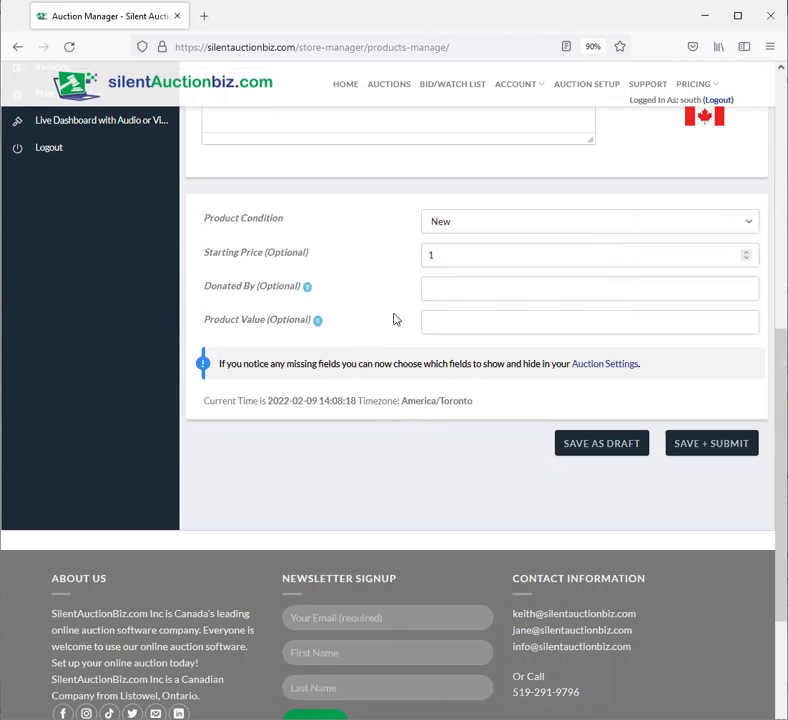
{"action": "scroll", "coordinate": [365, 360], "scroll_direction": "up", "scroll_amount": 3}
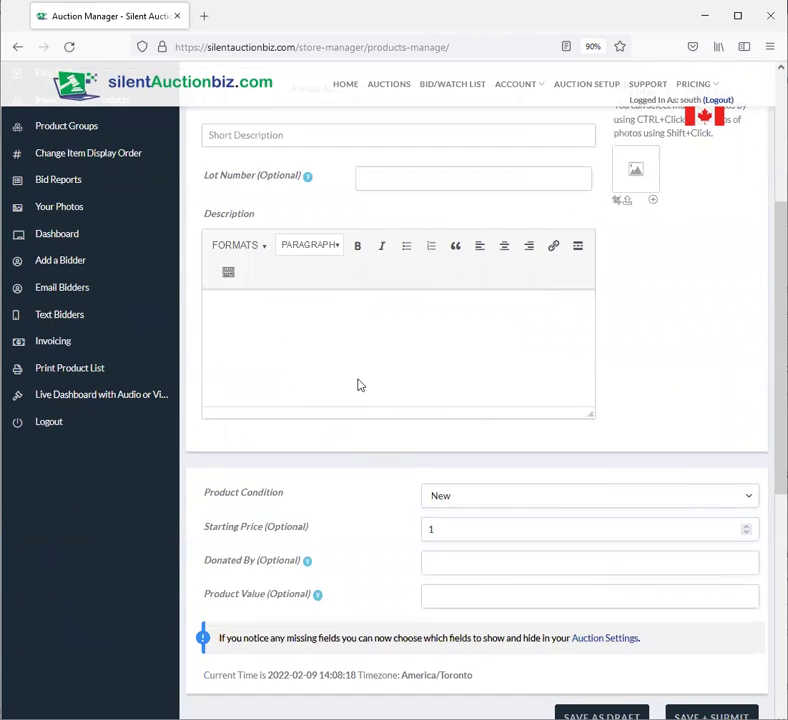
- Open the form for adding multiple products and examine the fields of its first product
{"action": "scroll", "coordinate": [360, 385], "scroll_direction": "up", "scroll_amount": 3}
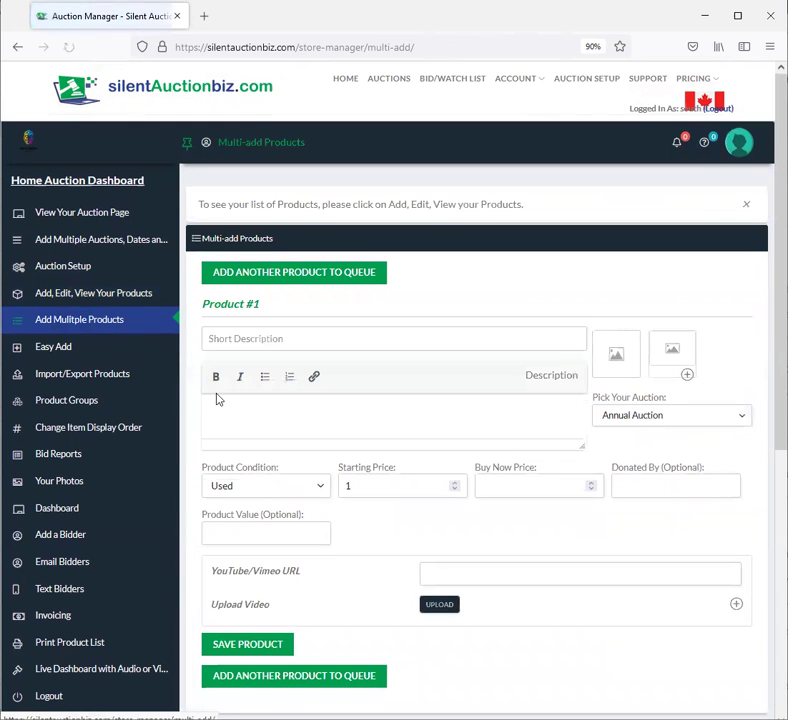
{"action": "scroll", "coordinate": [418, 433], "scroll_direction": "down", "scroll_amount": 1}
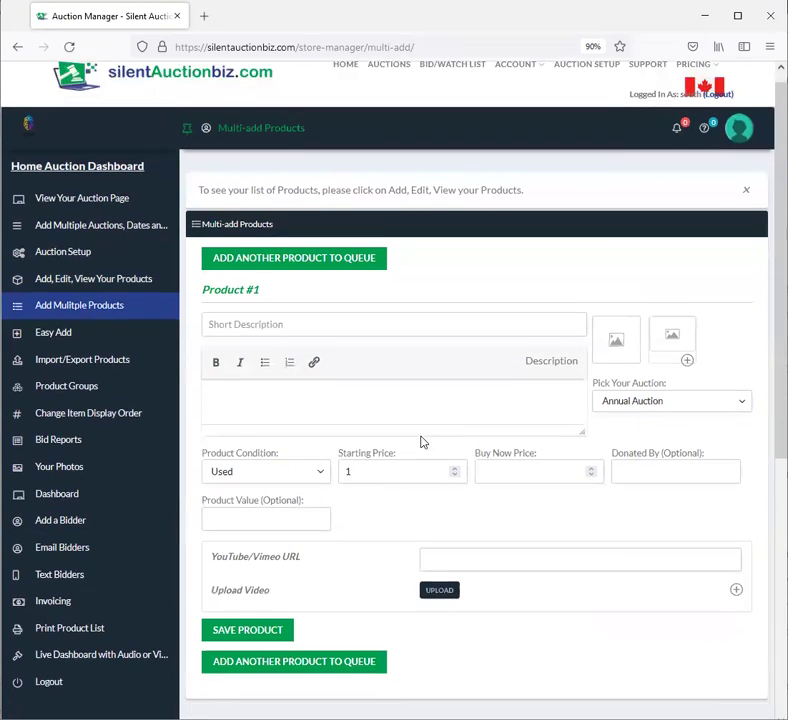
{"action": "scroll", "coordinate": [421, 442], "scroll_direction": "down", "scroll_amount": 2}
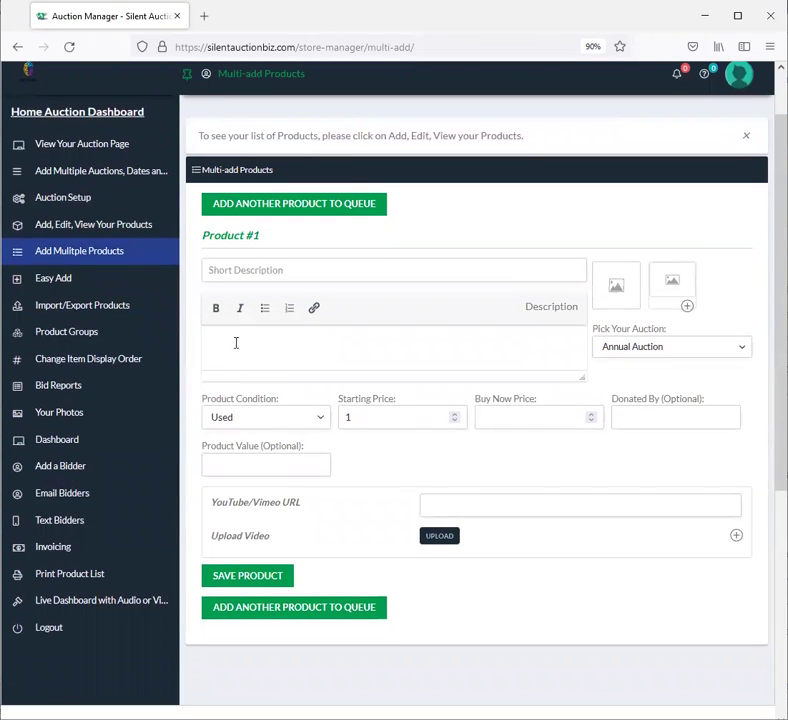
- Open the Easy Add product form, add two extra photo upload fields and review the remaining fields
{"action": "left_click", "coordinate": [65, 285]}
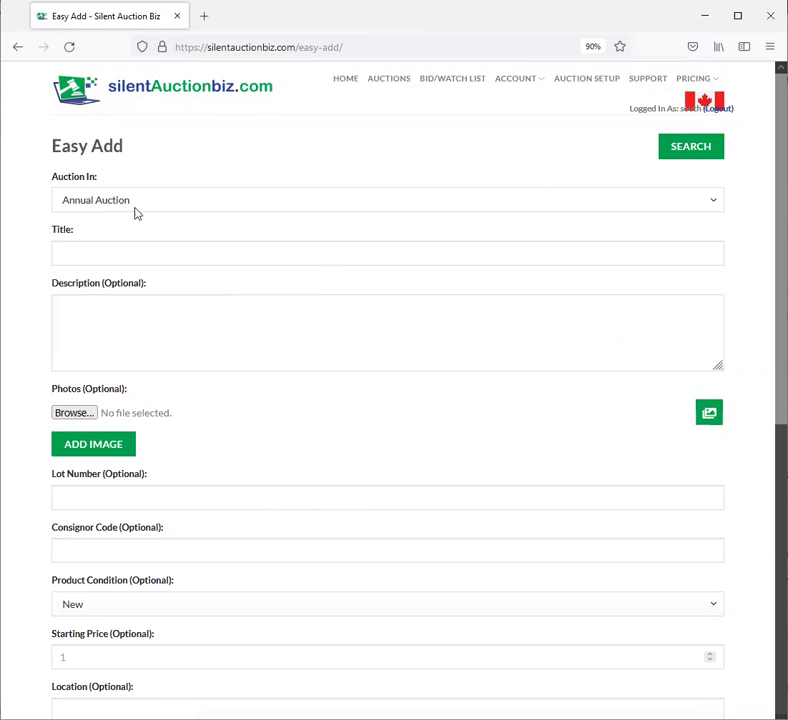
{"action": "left_click", "coordinate": [107, 444]}
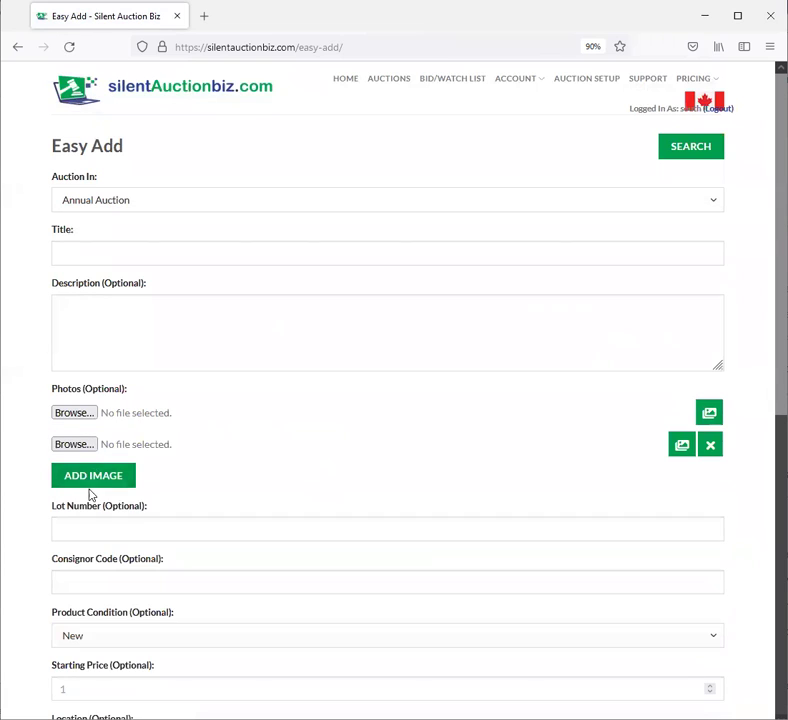
{"action": "left_click", "coordinate": [92, 479]}
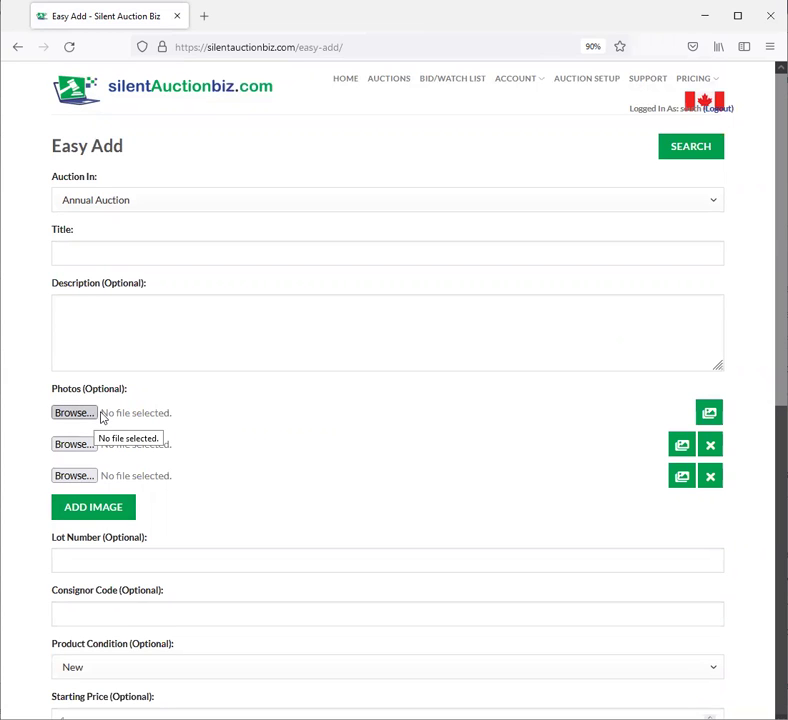
{"action": "scroll", "coordinate": [250, 440], "scroll_direction": "down", "scroll_amount": 4}
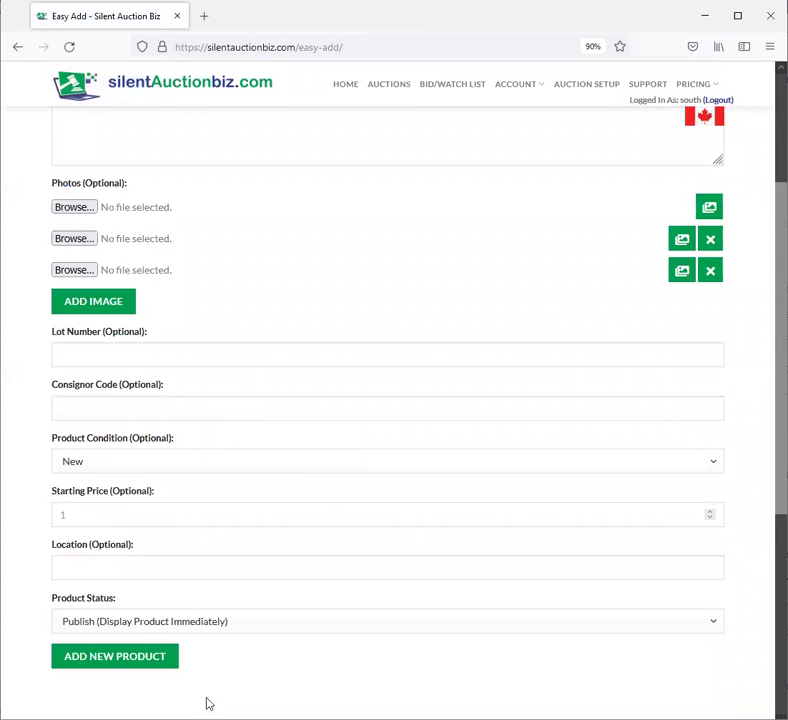
{"action": "scroll", "coordinate": [205, 484], "scroll_direction": "up", "scroll_amount": 4}
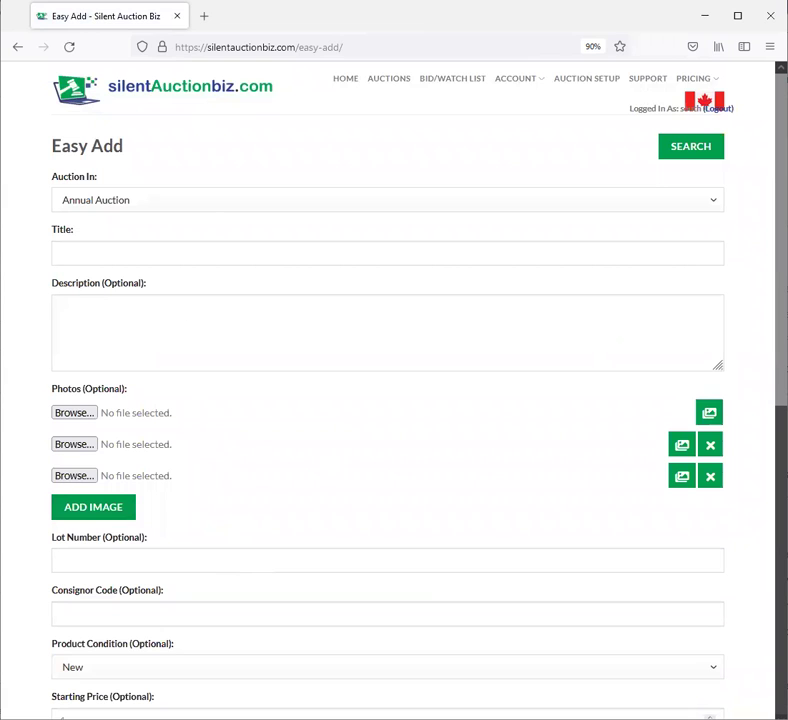
- Leave the Easy Add form, open the product import and export page and examine its options, including the choice of auction to export
{"action": "left_click", "coordinate": [22, 50]}
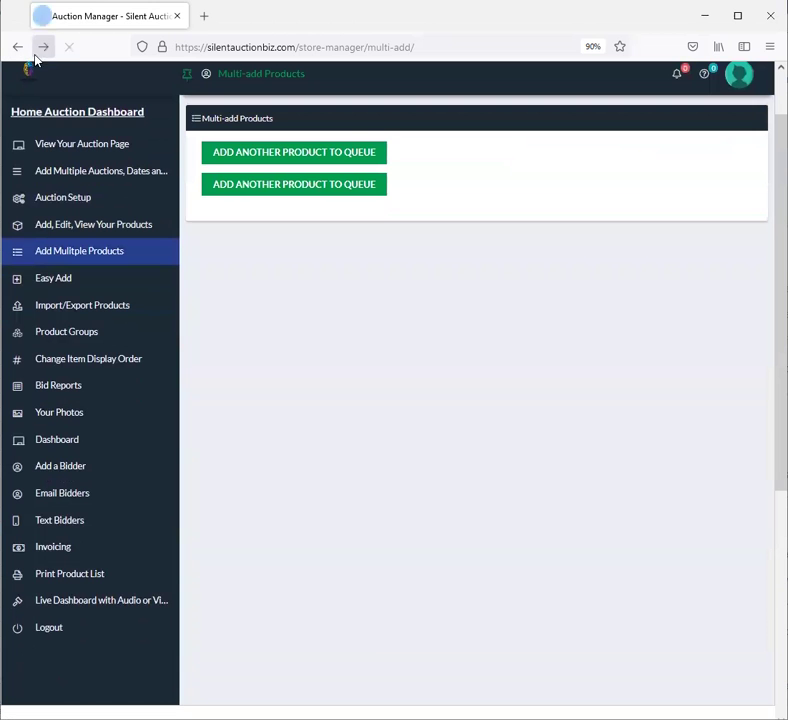
{"action": "left_click", "coordinate": [97, 288]}
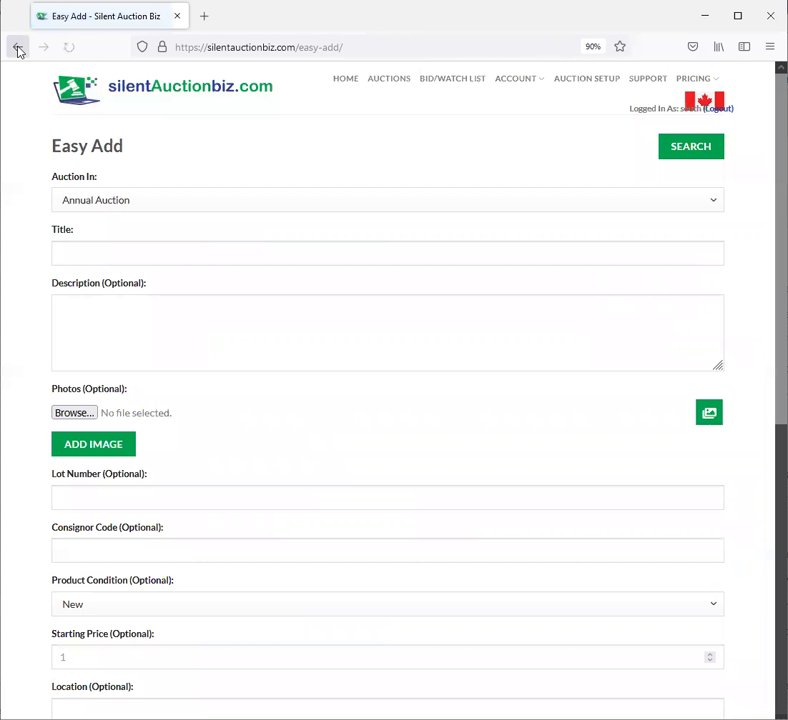
{"action": "left_click", "coordinate": [18, 47]}
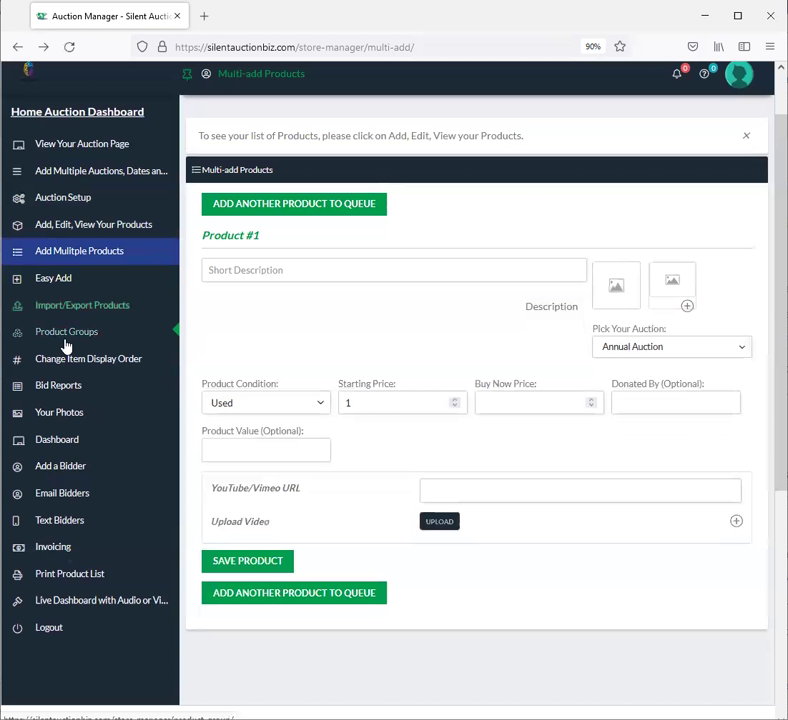
{"action": "left_click", "coordinate": [86, 308]}
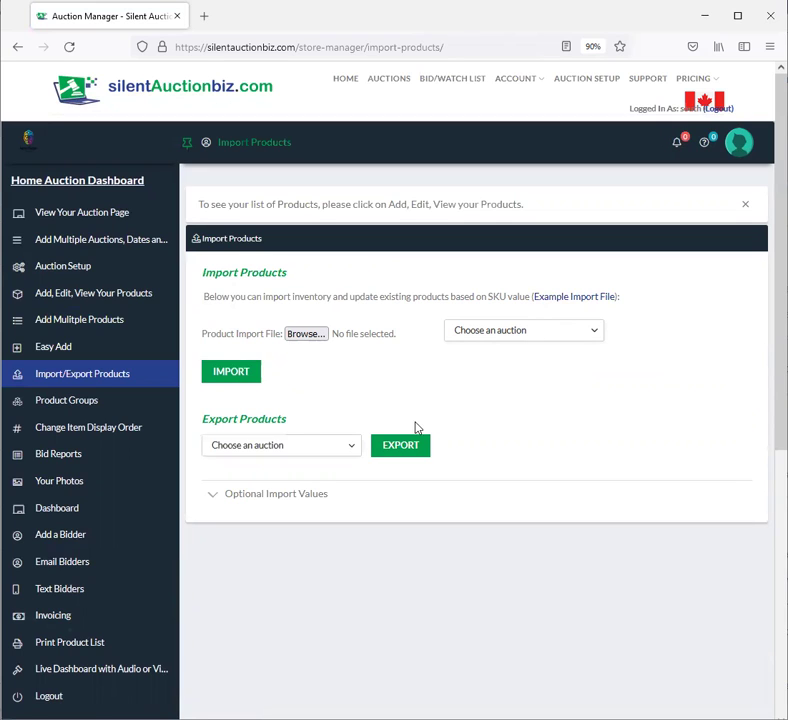
{"action": "left_click", "coordinate": [295, 455]}
{"action": "left_click", "coordinate": [294, 454]}
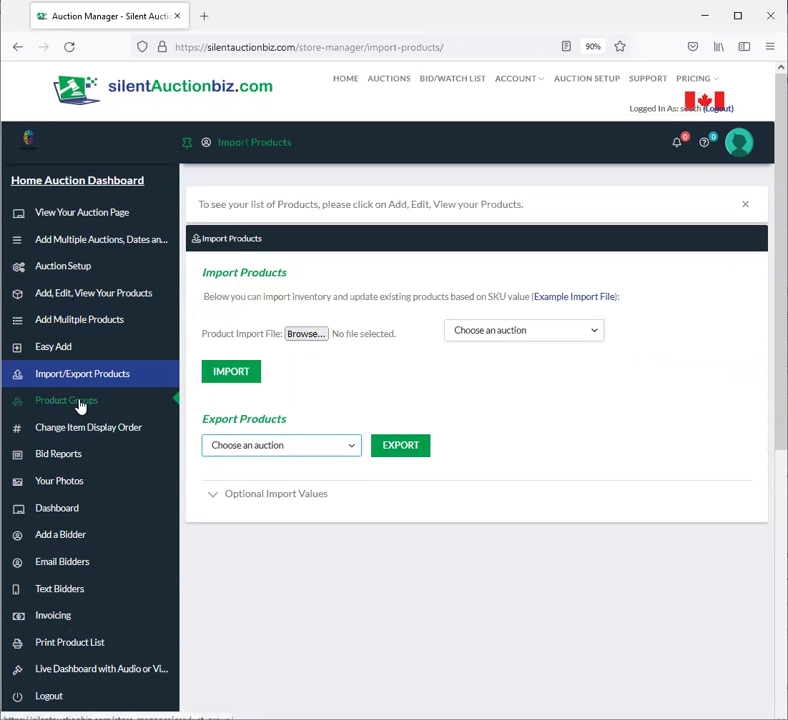
- Open the item display order page and show the reordering options for Annual Auction
{"action": "scroll", "coordinate": [35, 275], "scroll_direction": "down", "scroll_amount": 3}
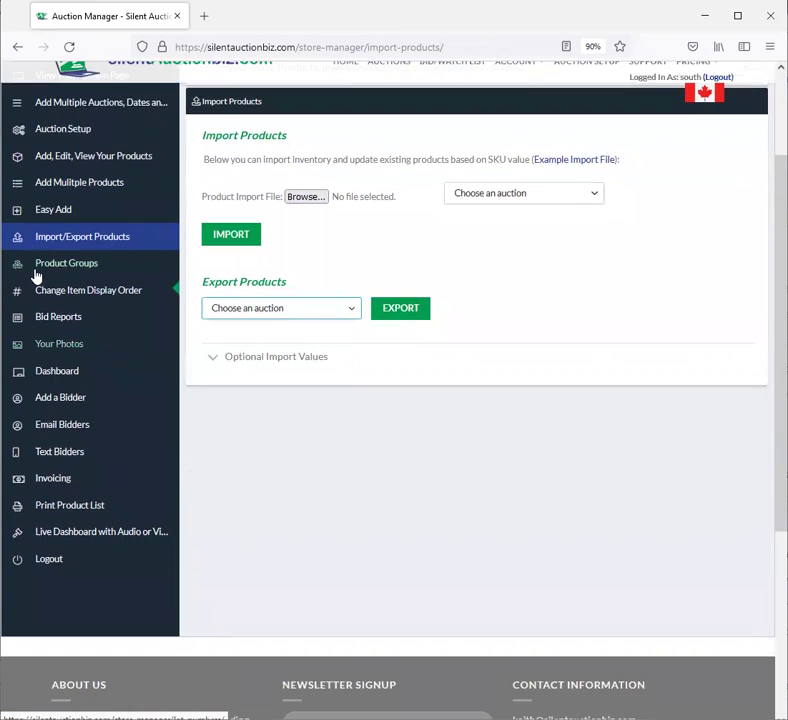
{"action": "left_click", "coordinate": [86, 294]}
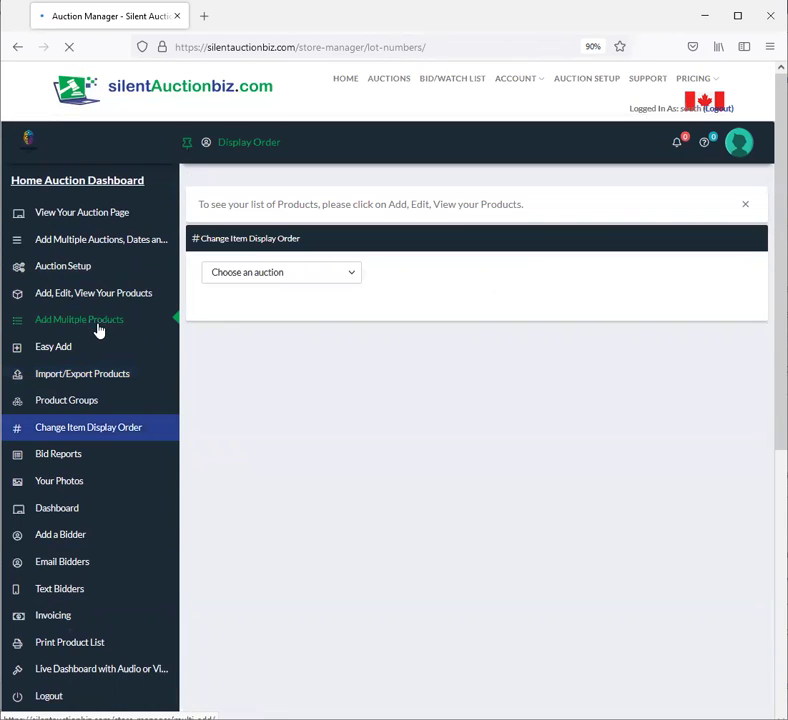
{"action": "left_click", "coordinate": [245, 274]}
{"action": "left_click", "coordinate": [250, 314]}
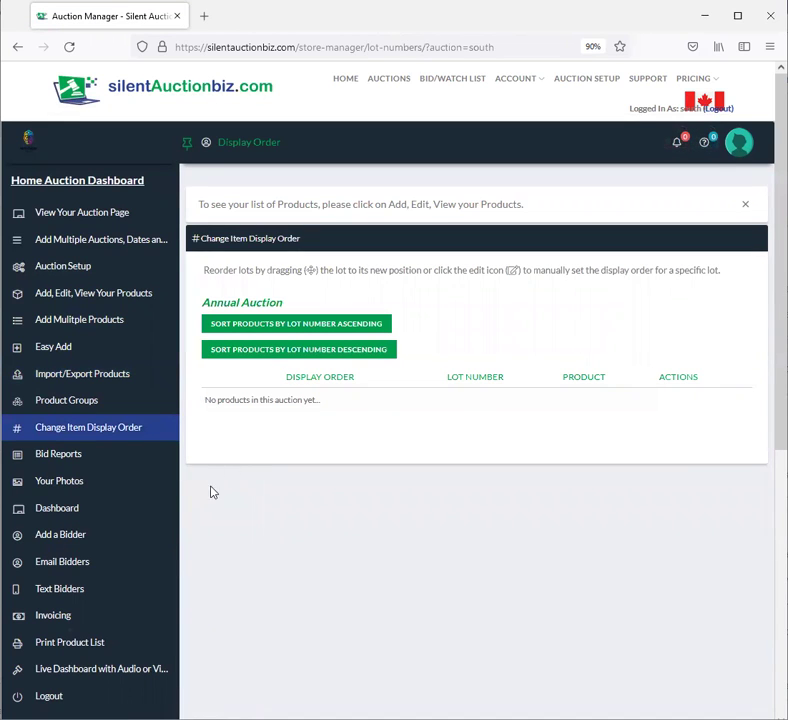
- Examine the available bid report types and the auction's uploaded photos
{"action": "left_click", "coordinate": [60, 457]}
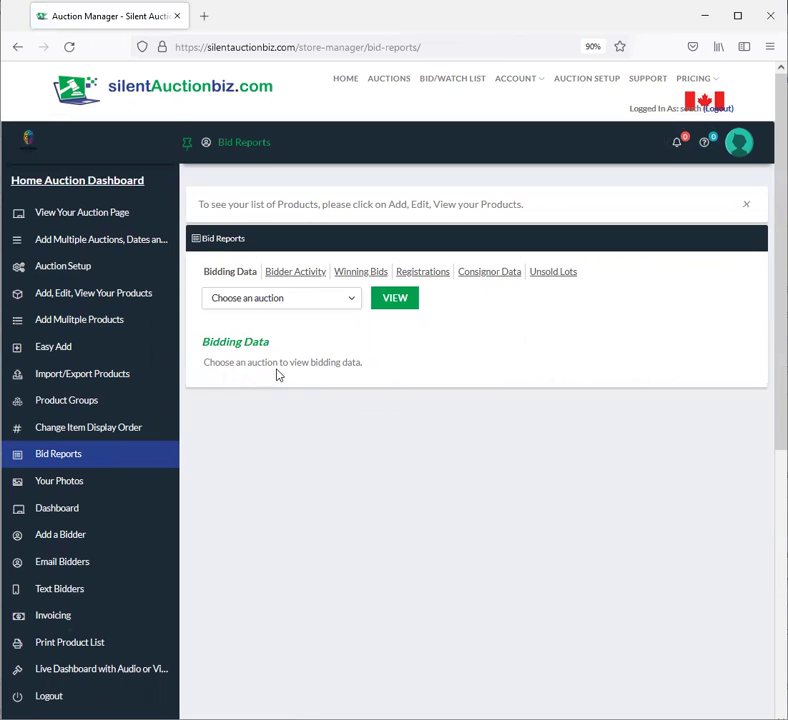
{"action": "left_click", "coordinate": [62, 488]}
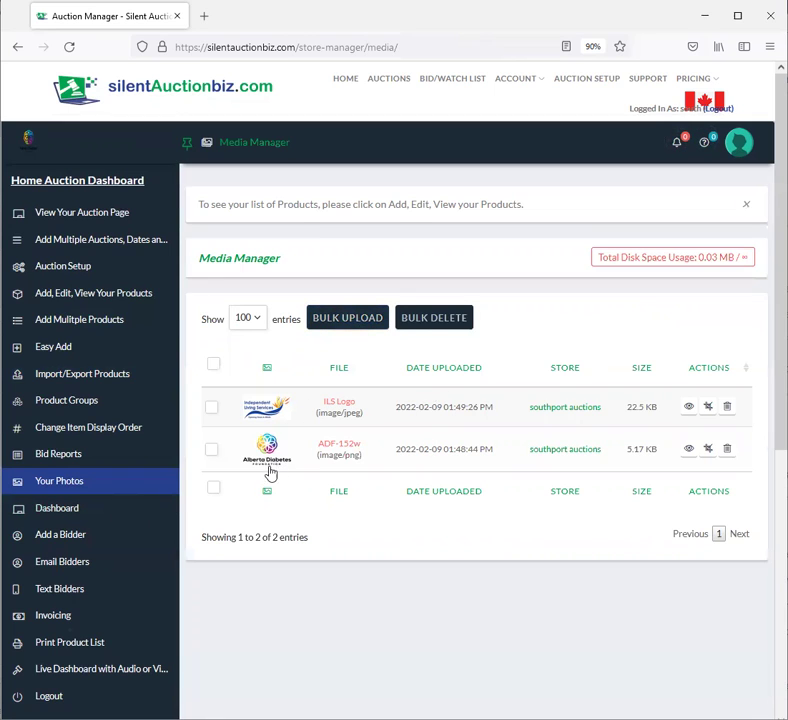
- Open the dashboard, select Annual Auction and review its revenue summary, sales chart and daily bidding table
{"action": "left_click", "coordinate": [70, 512]}
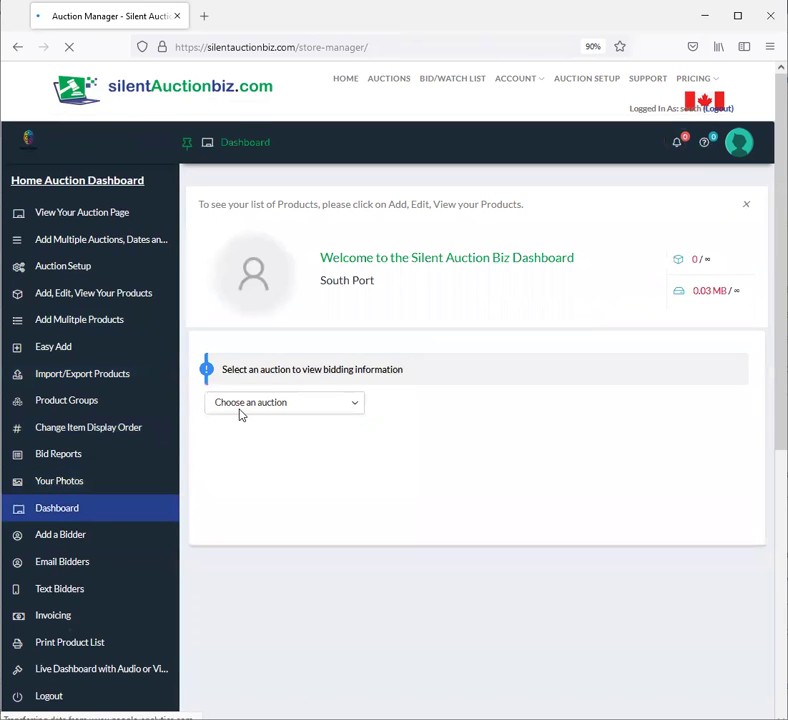
{"action": "left_click", "coordinate": [241, 408]}
{"action": "left_click", "coordinate": [256, 460]}
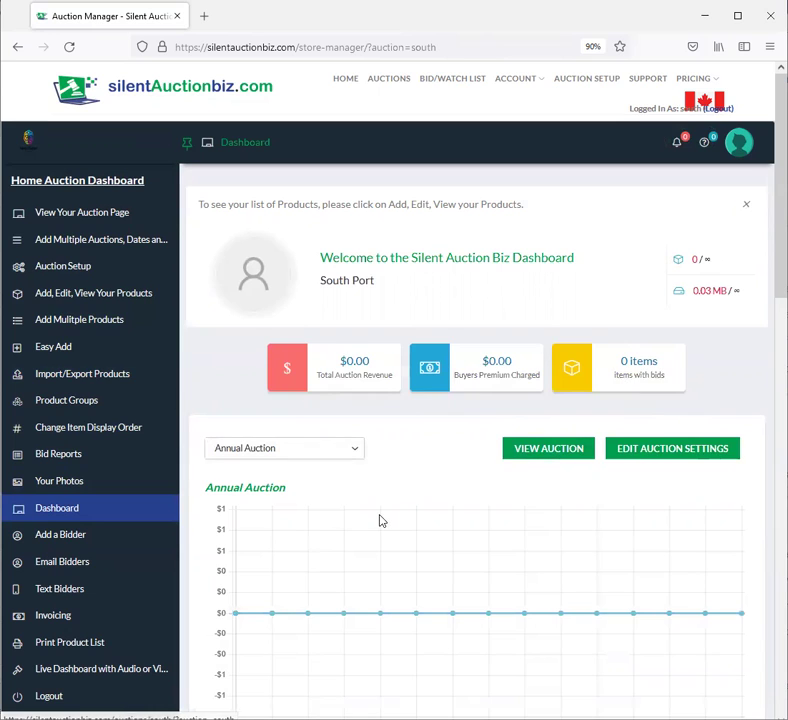
{"action": "scroll", "coordinate": [296, 537], "scroll_direction": "down", "scroll_amount": 3}
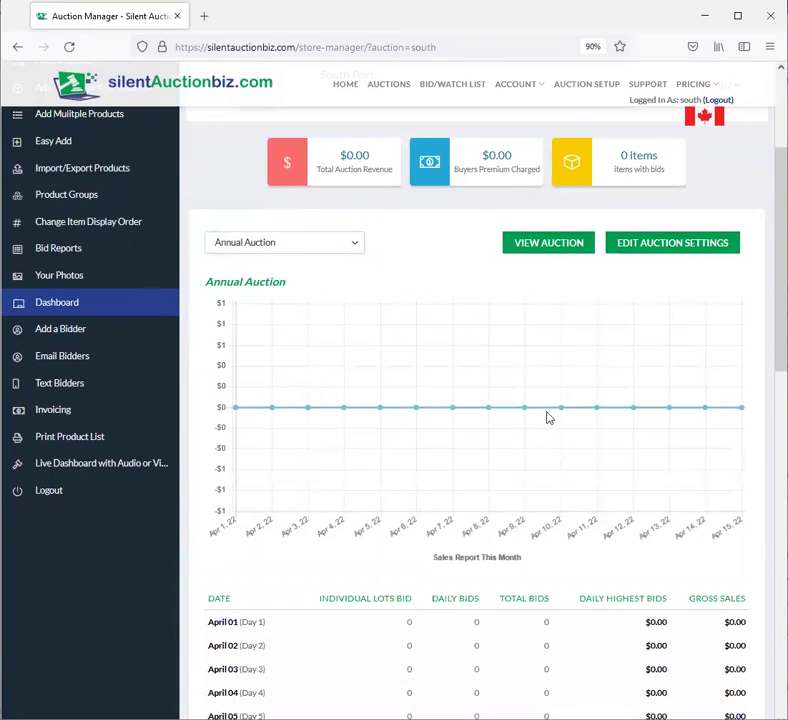
{"action": "scroll", "coordinate": [337, 480], "scroll_direction": "down", "scroll_amount": 2}
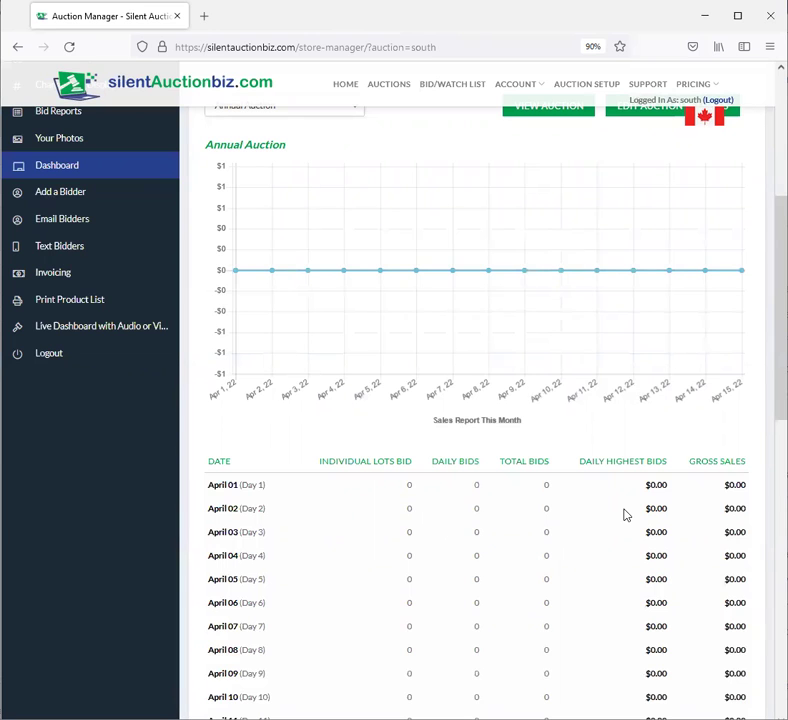
{"action": "scroll", "coordinate": [656, 532], "scroll_direction": "down", "scroll_amount": 2}
{"action": "scroll", "coordinate": [656, 538], "scroll_direction": "up", "scroll_amount": 2}
{"action": "scroll", "coordinate": [370, 525], "scroll_direction": "up", "scroll_amount": 3}
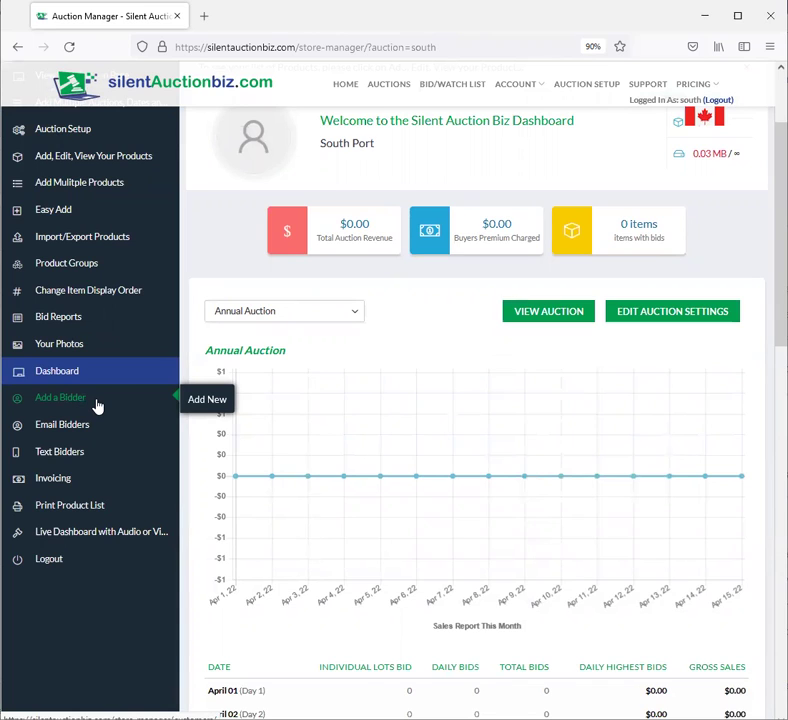
- Open the page for emailing bidders, review its recipient groups and message tags, and set Auction Ending Emails to Yes
{"action": "left_click", "coordinate": [61, 428]}
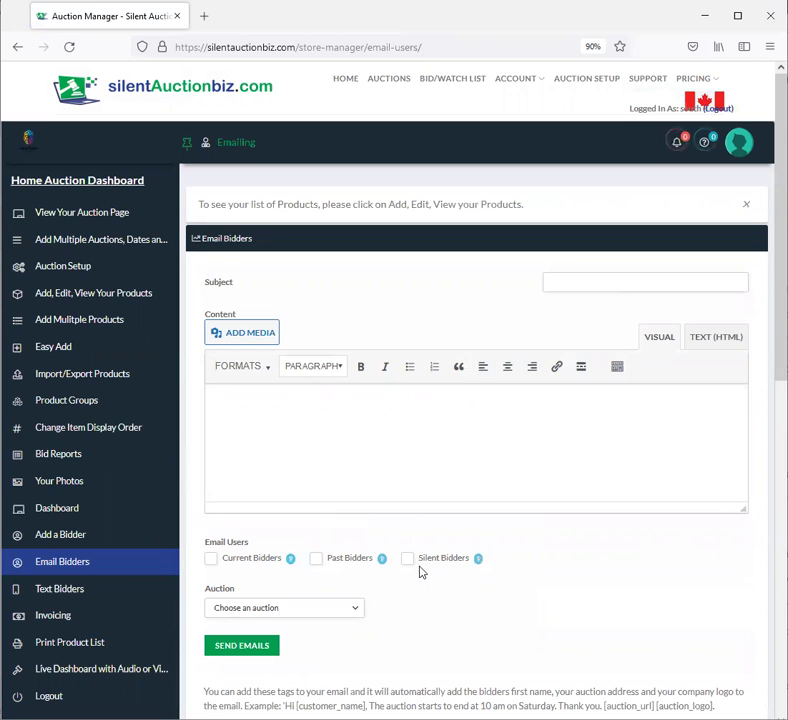
{"action": "scroll", "coordinate": [405, 572], "scroll_direction": "down", "scroll_amount": 1}
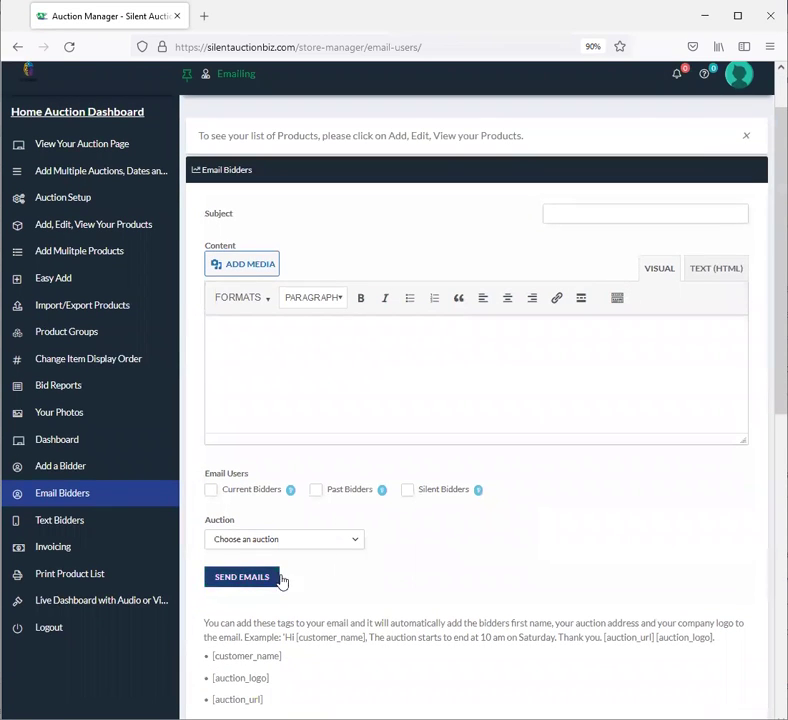
{"action": "scroll", "coordinate": [300, 572], "scroll_direction": "down", "scroll_amount": 1}
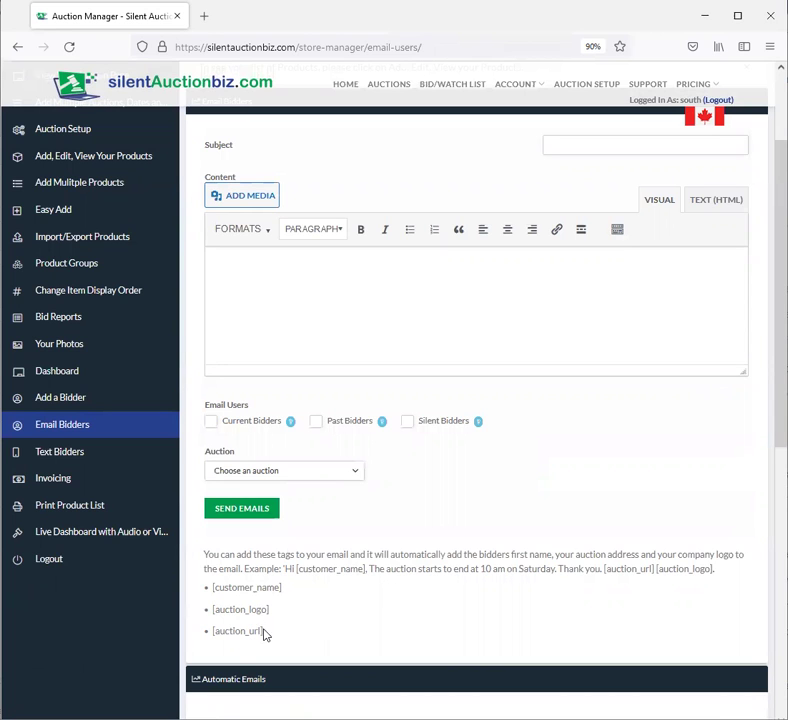
{"action": "scroll", "coordinate": [320, 630], "scroll_direction": "down", "scroll_amount": 1}
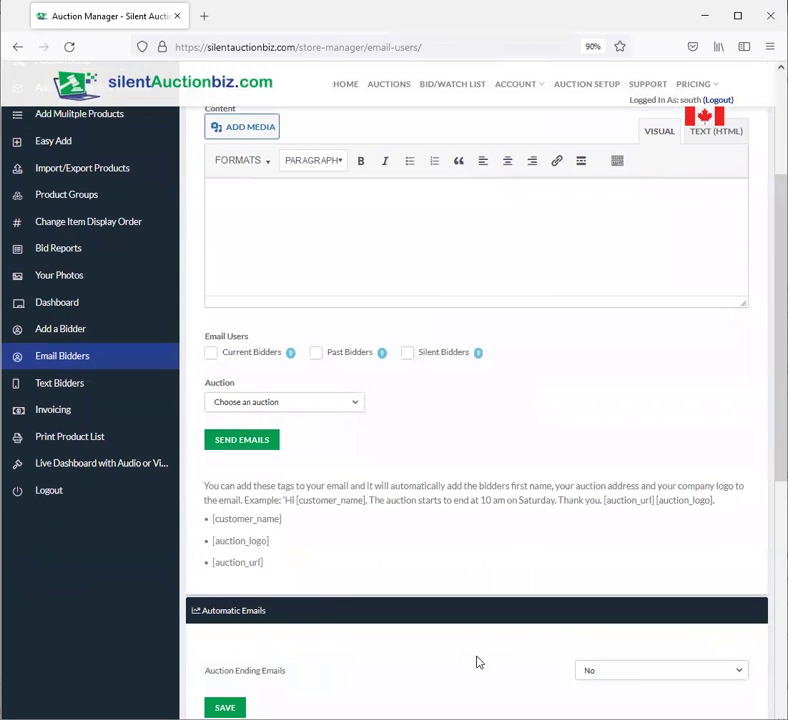
{"action": "left_click", "coordinate": [601, 679]}
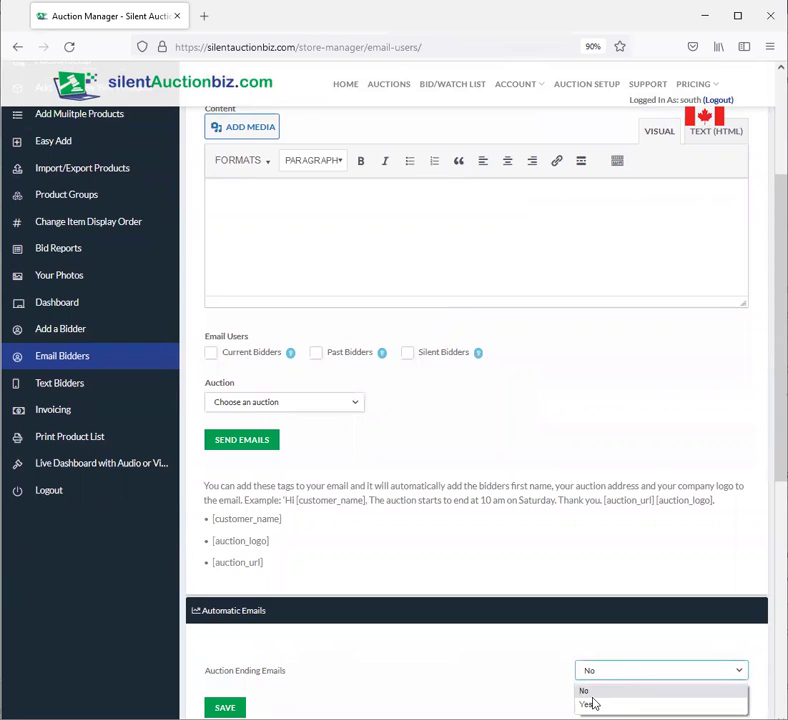
{"action": "left_click", "coordinate": [590, 701]}
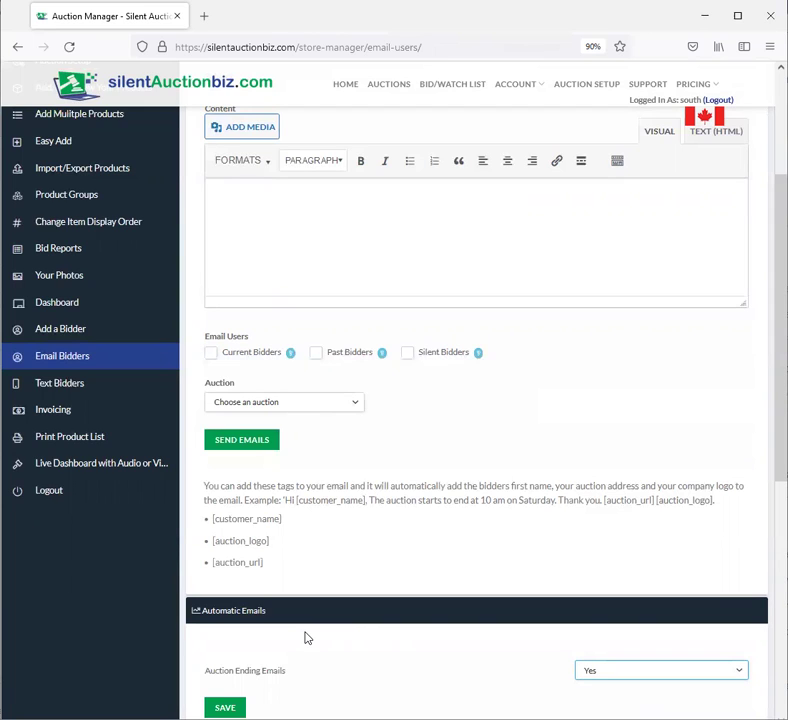
- Review the form for texting bidders, and open the invoicing page to check which auctions can be invoiced
{"action": "left_click", "coordinate": [59, 389]}
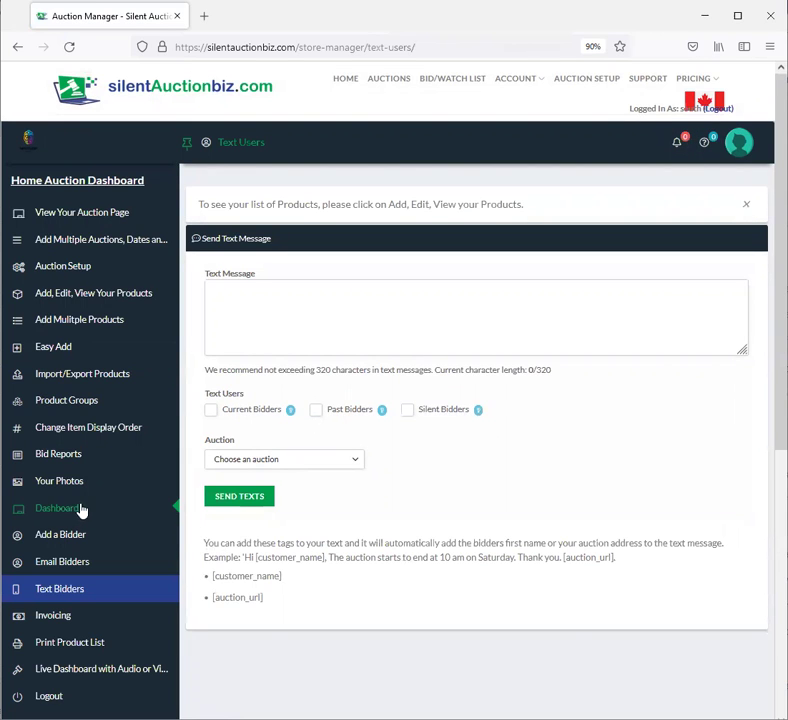
{"action": "scroll", "coordinate": [82, 511], "scroll_direction": "down", "scroll_amount": 1}
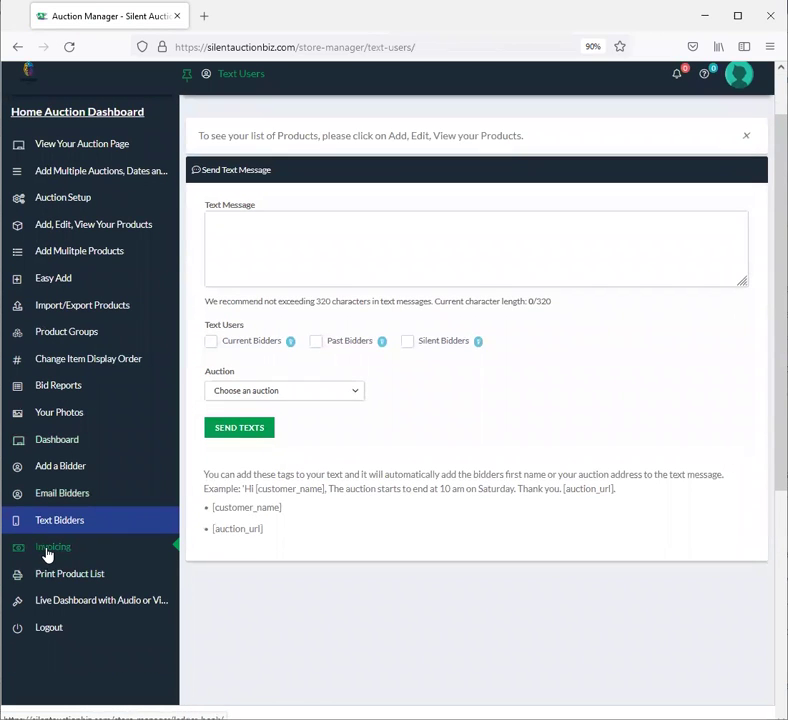
{"action": "left_click", "coordinate": [47, 554]}
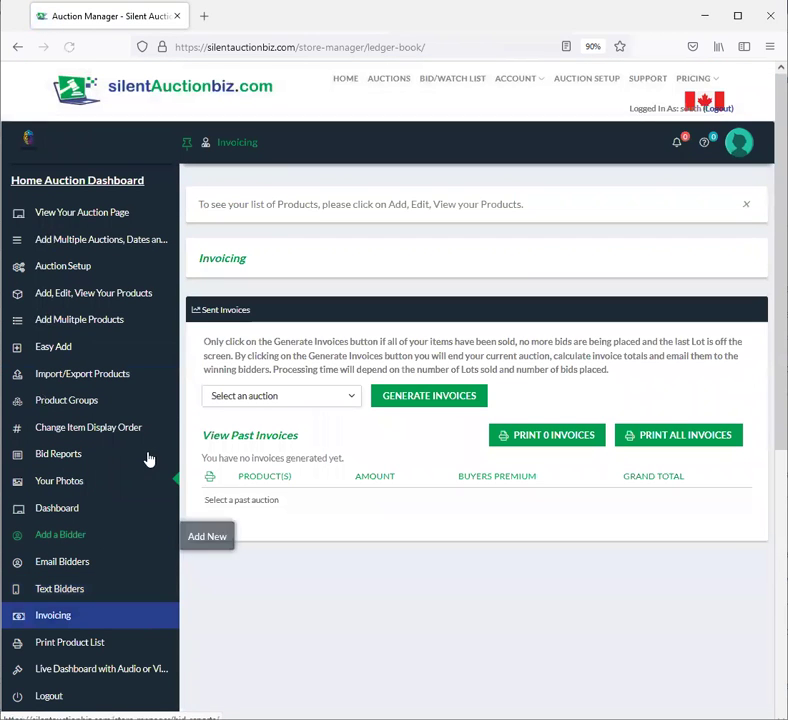
{"action": "left_click", "coordinate": [233, 402]}
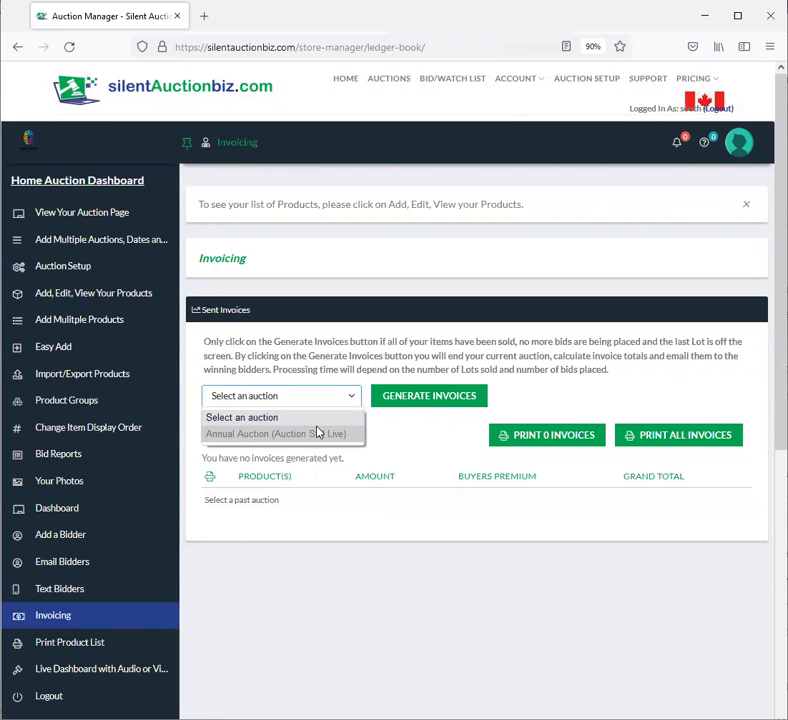
{"action": "left_click", "coordinate": [333, 360]}
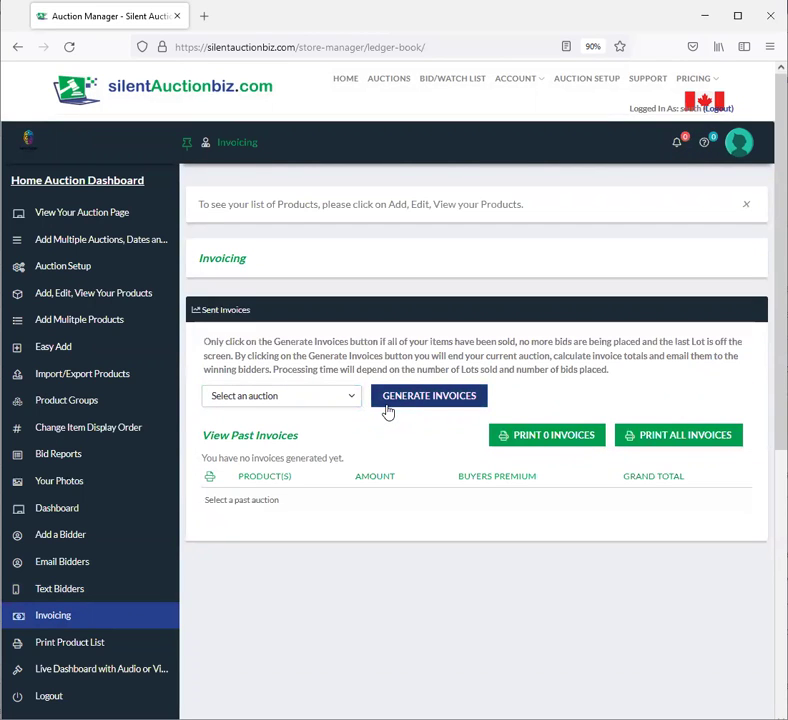
- Open the page for printing the product list and choose Annual Auction
{"action": "scroll", "coordinate": [171, 537], "scroll_direction": "down", "scroll_amount": 2}
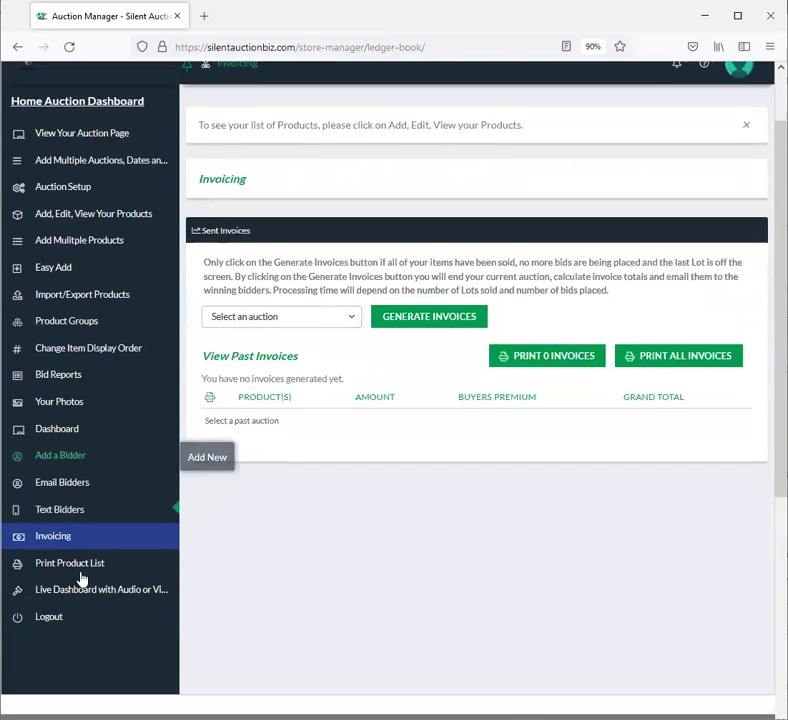
{"action": "left_click", "coordinate": [71, 512]}
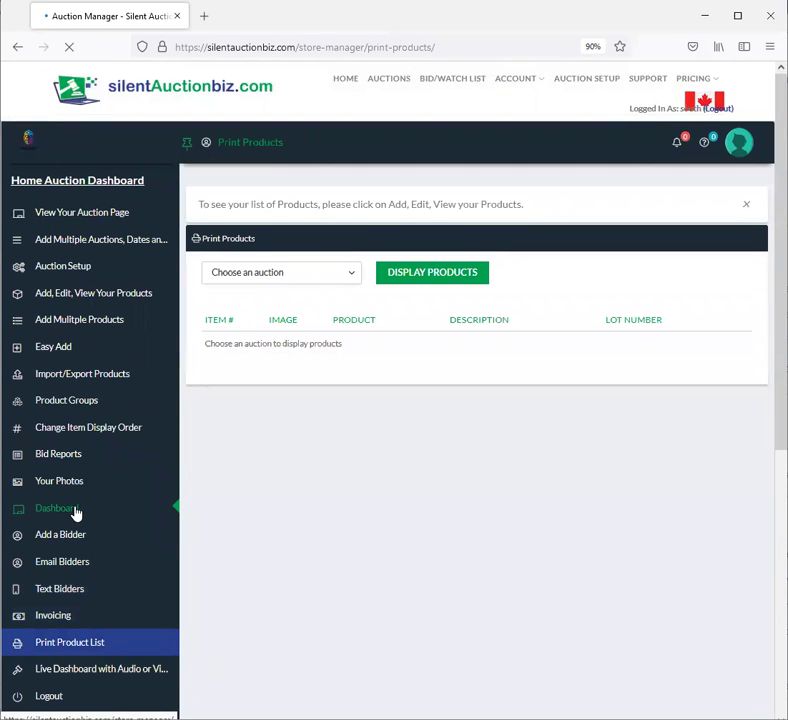
{"action": "left_click", "coordinate": [272, 281]}
{"action": "left_click", "coordinate": [260, 333]}
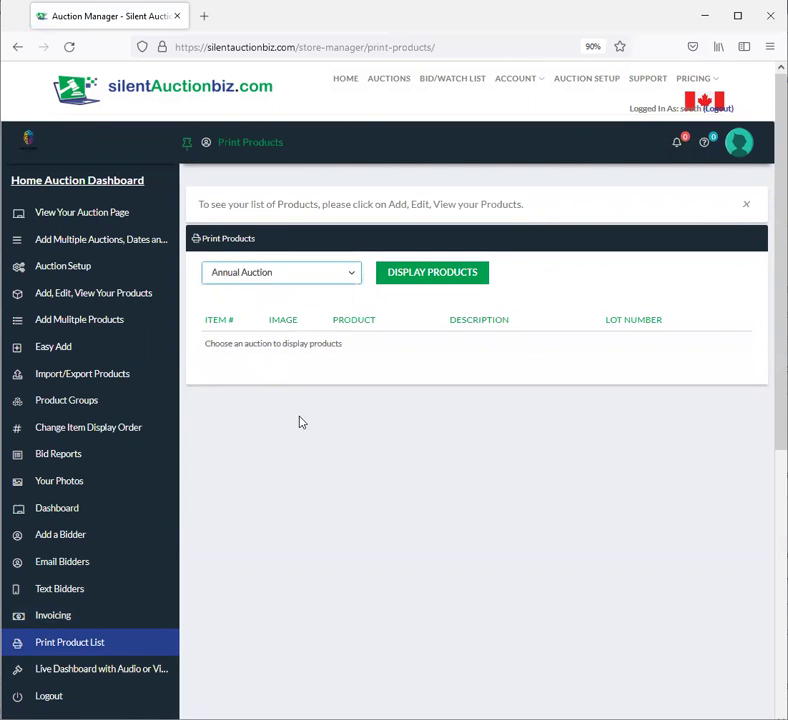
{"action": "scroll", "coordinate": [110, 633], "scroll_direction": "down", "scroll_amount": 1}
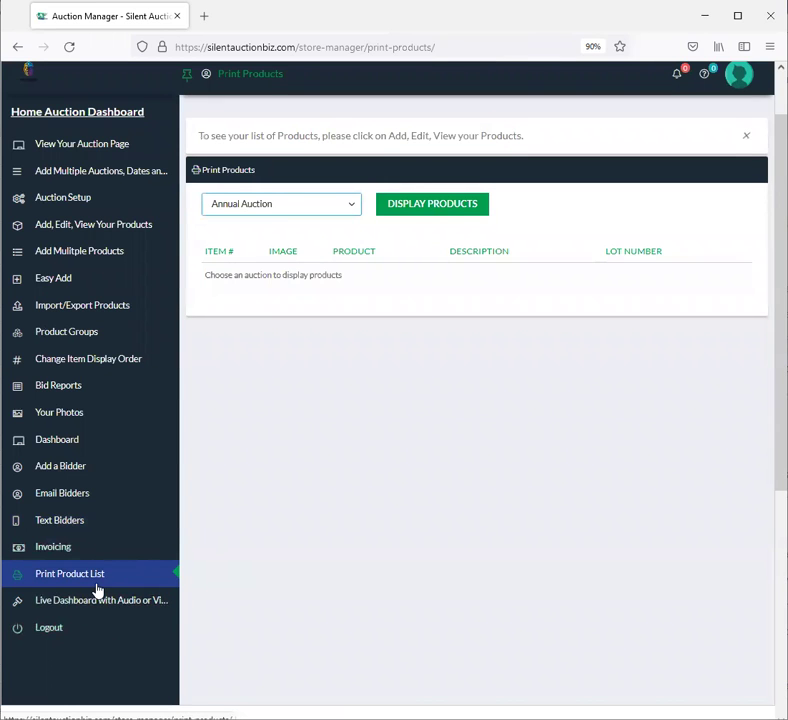
- Open the auction settings for Annual Auction, review them and return to the site's home page
{"action": "scroll", "coordinate": [97, 590], "scroll_direction": "up", "scroll_amount": 1}
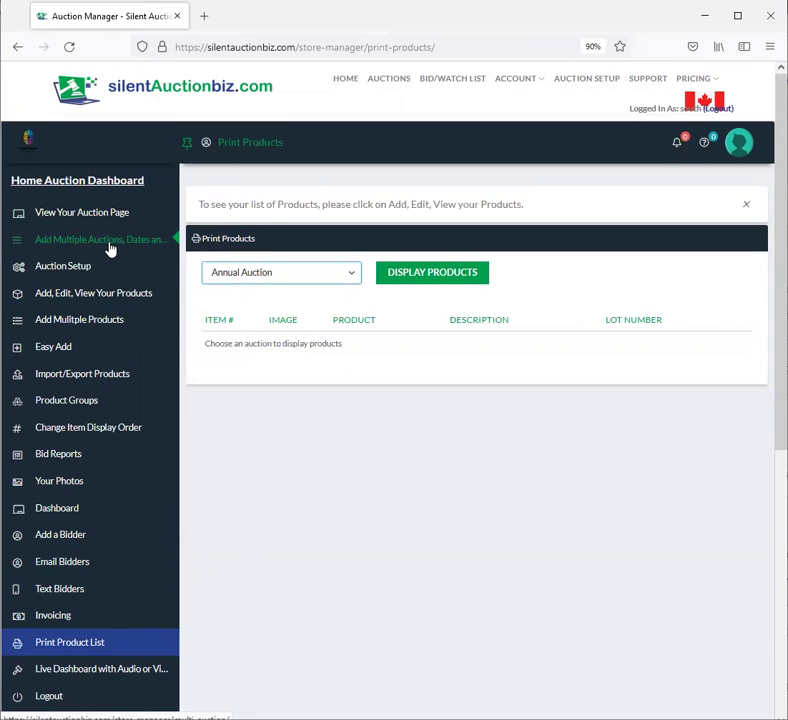
{"action": "left_click", "coordinate": [55, 270]}
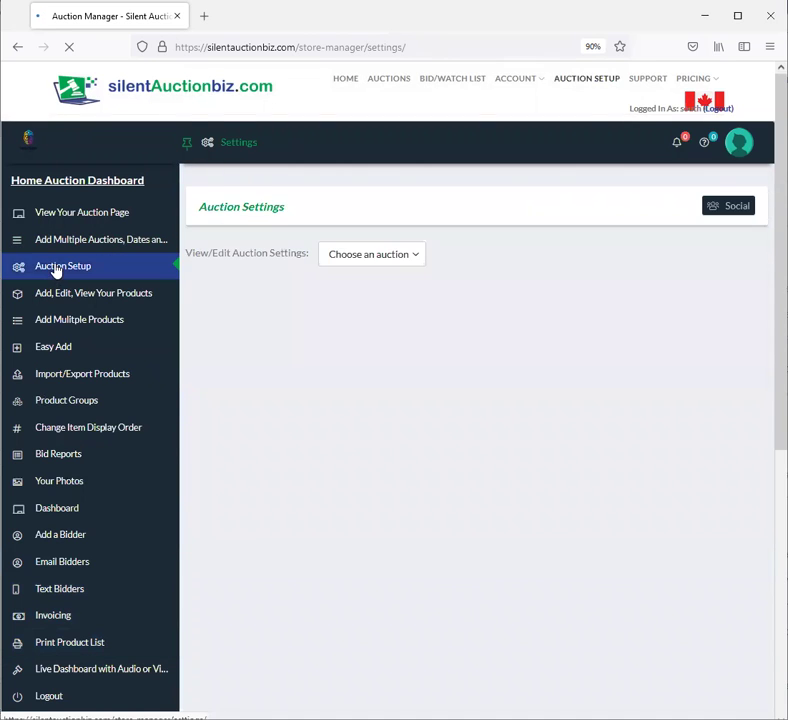
{"action": "left_click", "coordinate": [338, 315]}
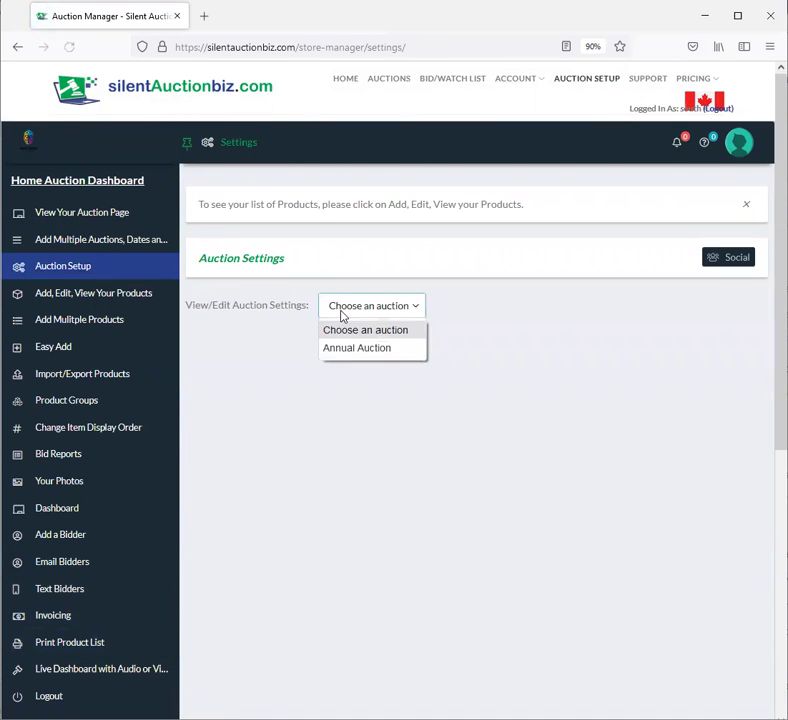
{"action": "left_click", "coordinate": [346, 350]}
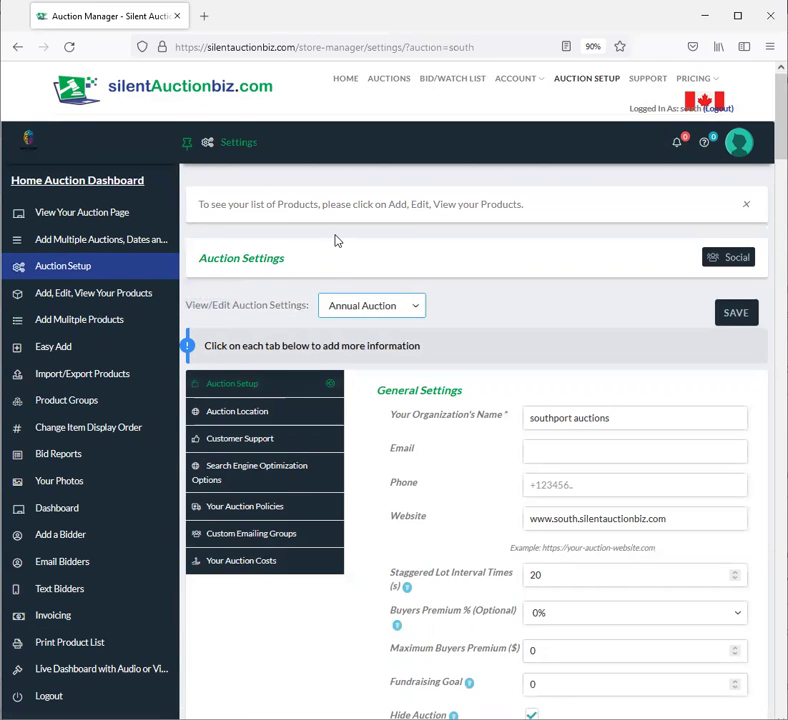
{"action": "left_click", "coordinate": [345, 81]}
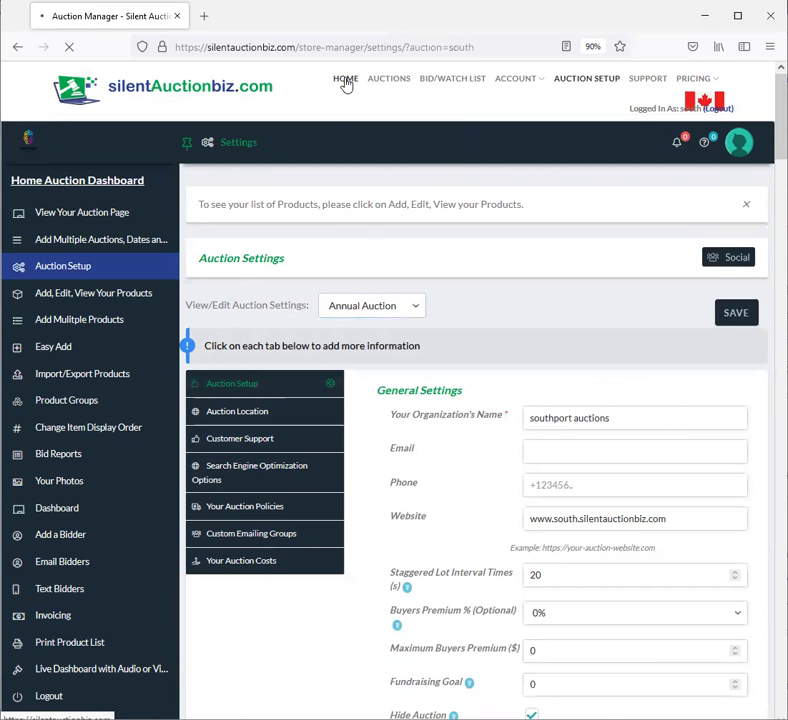